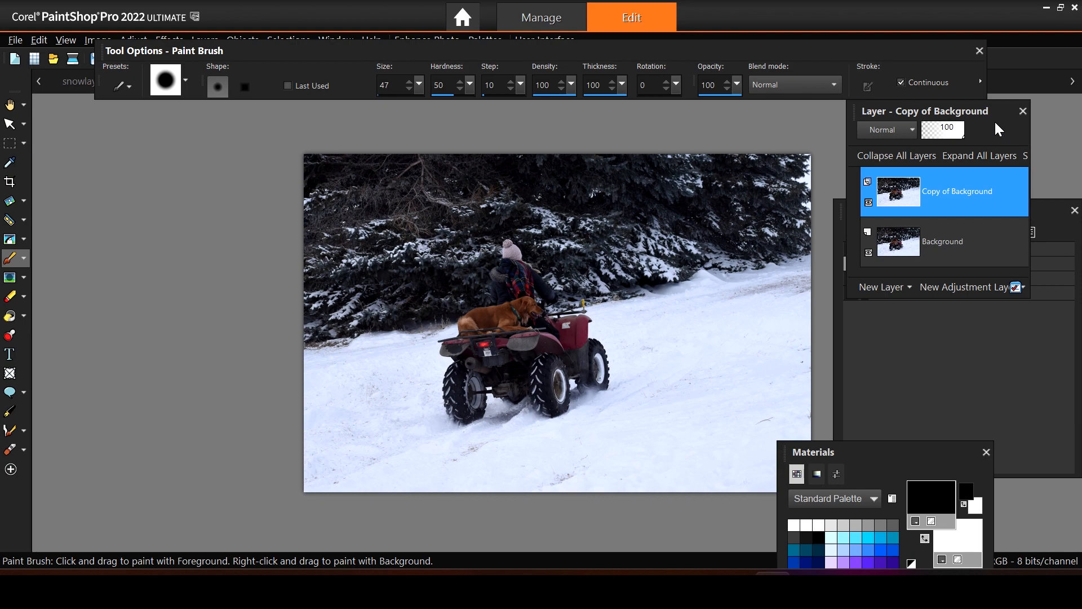
# Add a new raster layer with the default settings above the copied background layer.
pyautogui.moveTo(909, 195)
pyautogui.scroll(1, 671, 257)
pyautogui.scroll(-2, 671, 256)
pyautogui.moveTo(284, 55); pyautogui.dragTo(276, 104)
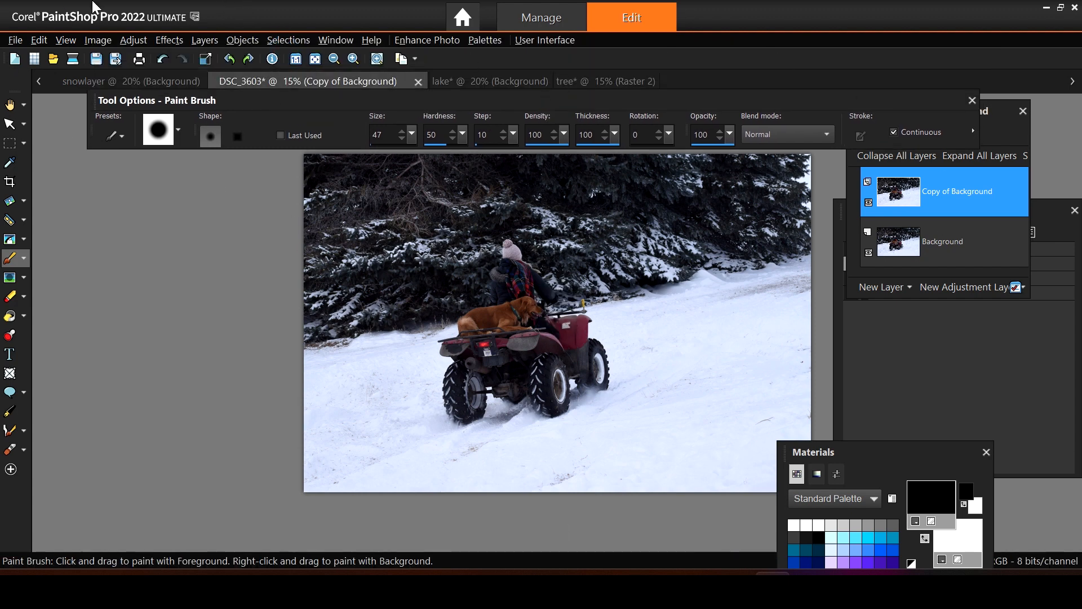
pyautogui.click(210, 44)
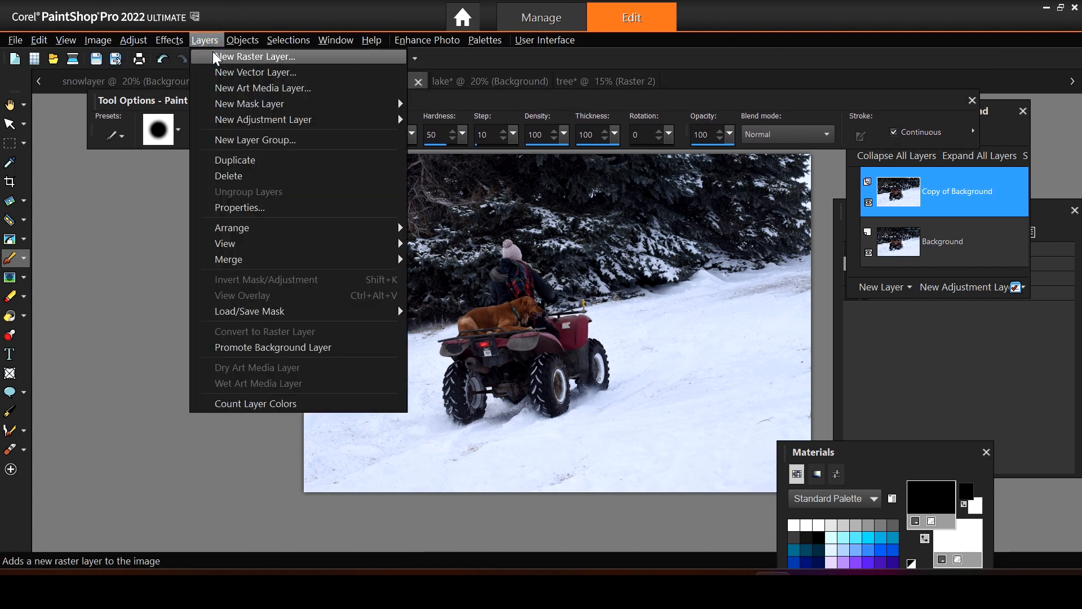
pyautogui.click(214, 56)
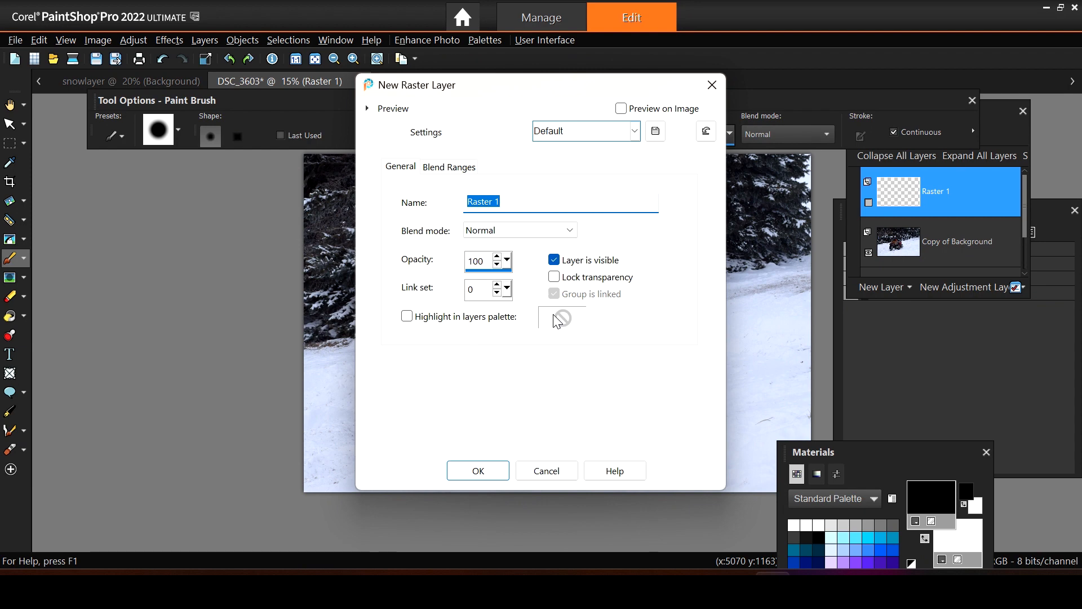
pyautogui.click(493, 474)
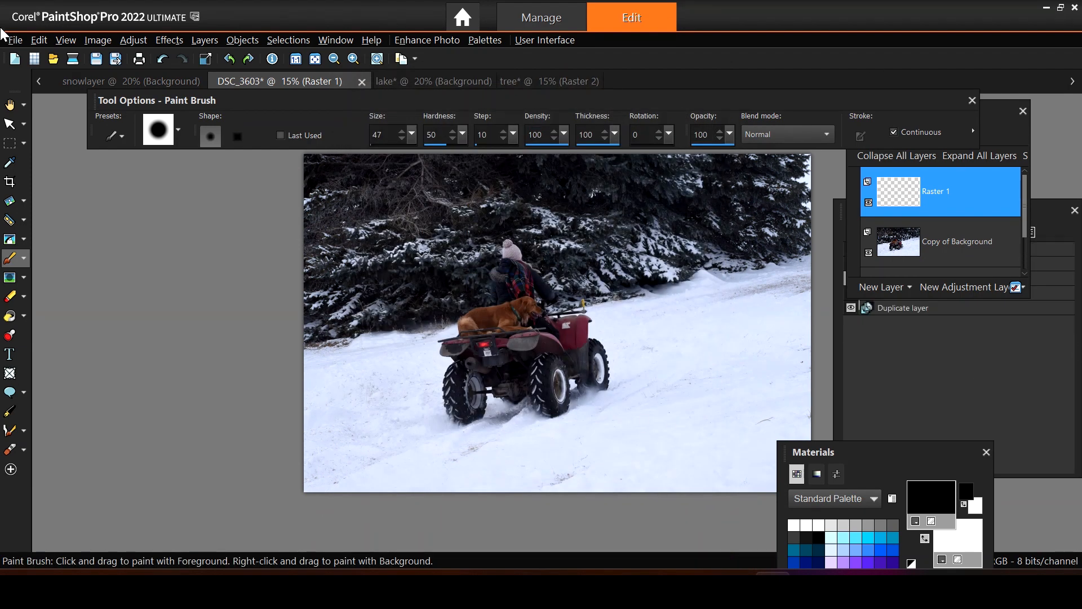
# Flood fill the new raster layer with solid black.
pyautogui.click(22, 318)
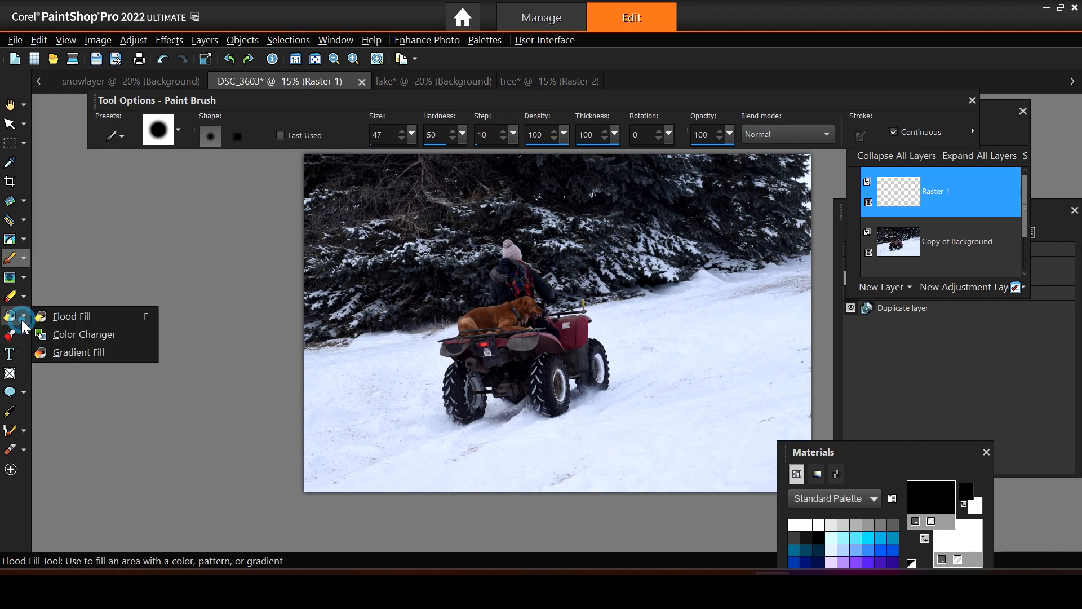
pyautogui.click(110, 316)
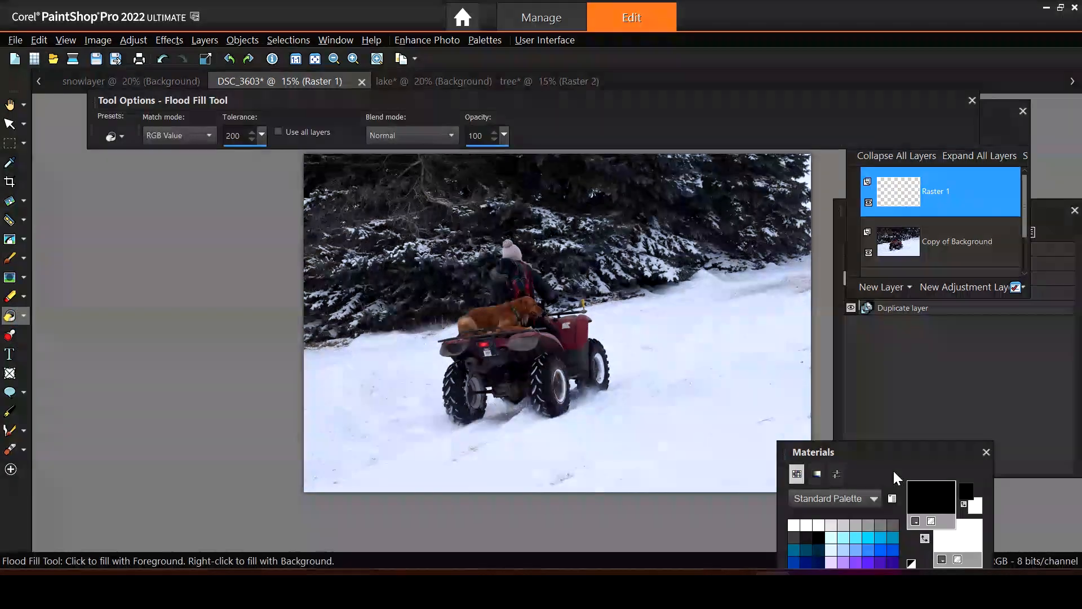
pyautogui.moveTo(930, 461); pyautogui.dragTo(941, 255)
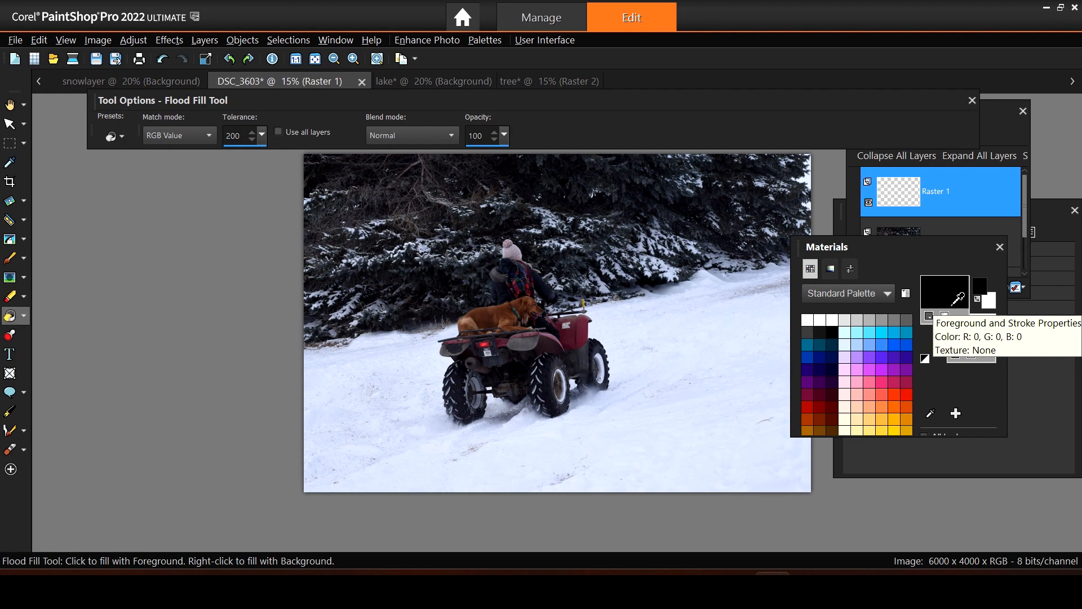
pyautogui.click(505, 219)
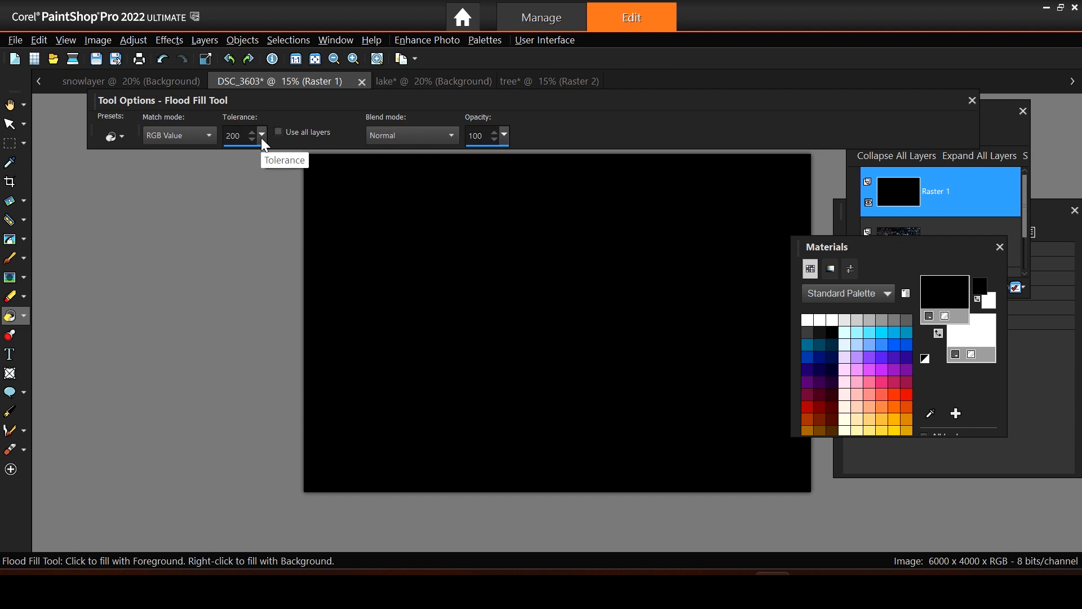
pyautogui.moveTo(928, 249); pyautogui.dragTo(978, 332)
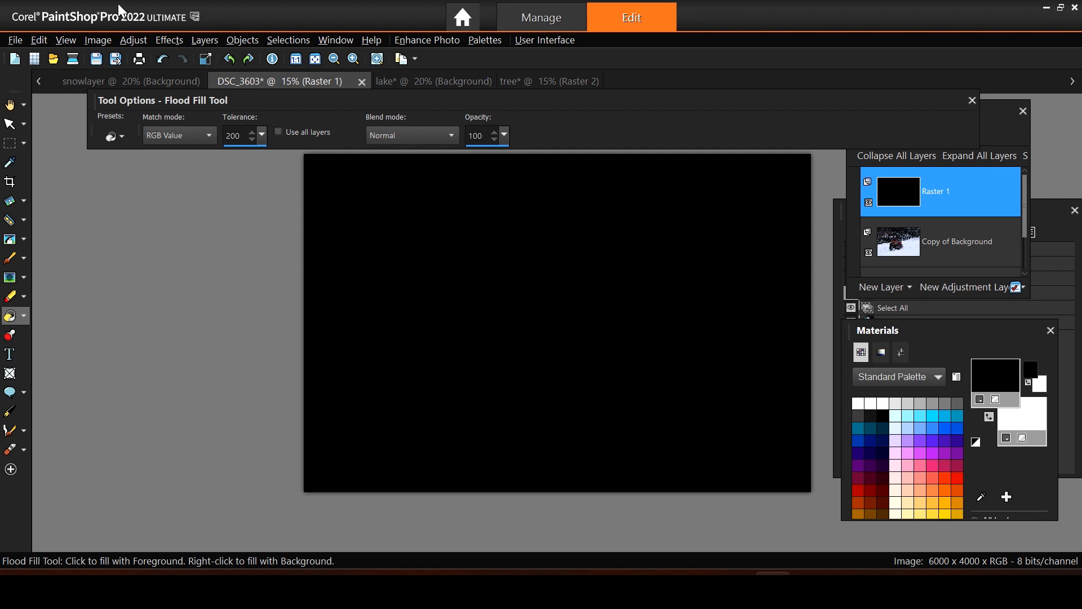
# Launch the ParticleShop plugin on the black layer and dismiss its startup brush offer.
pyautogui.click(169, 37)
pyautogui.moveTo(222, 270)
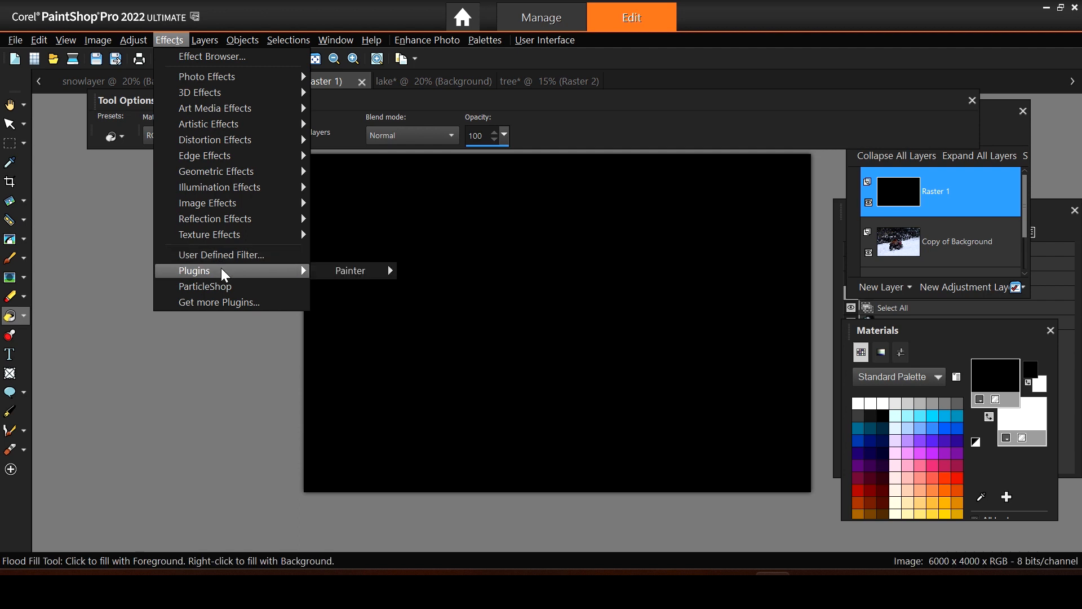
pyautogui.moveTo(350, 273)
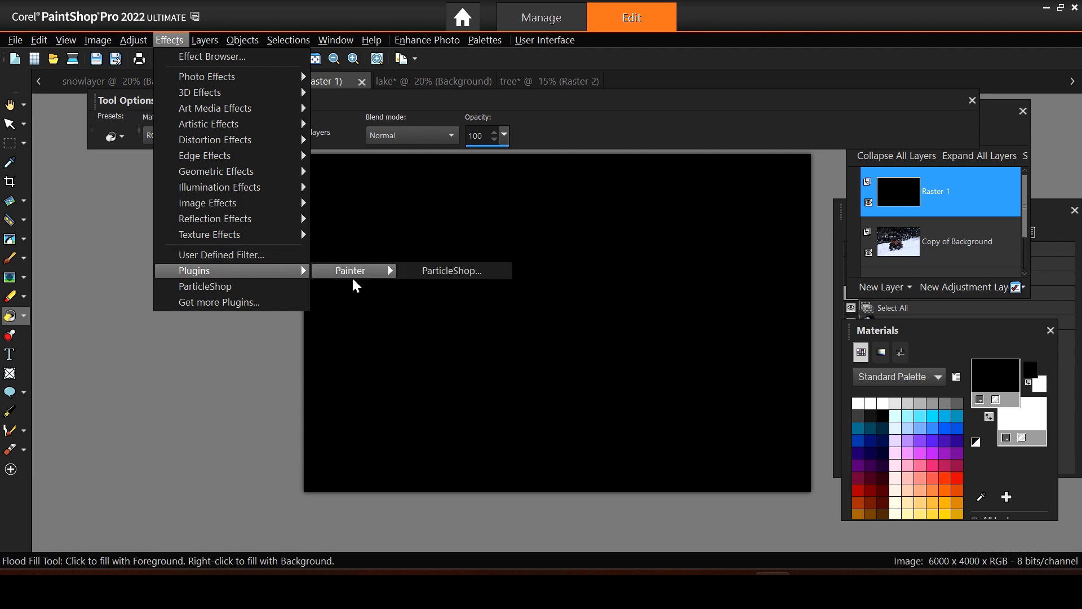
pyautogui.click(451, 270)
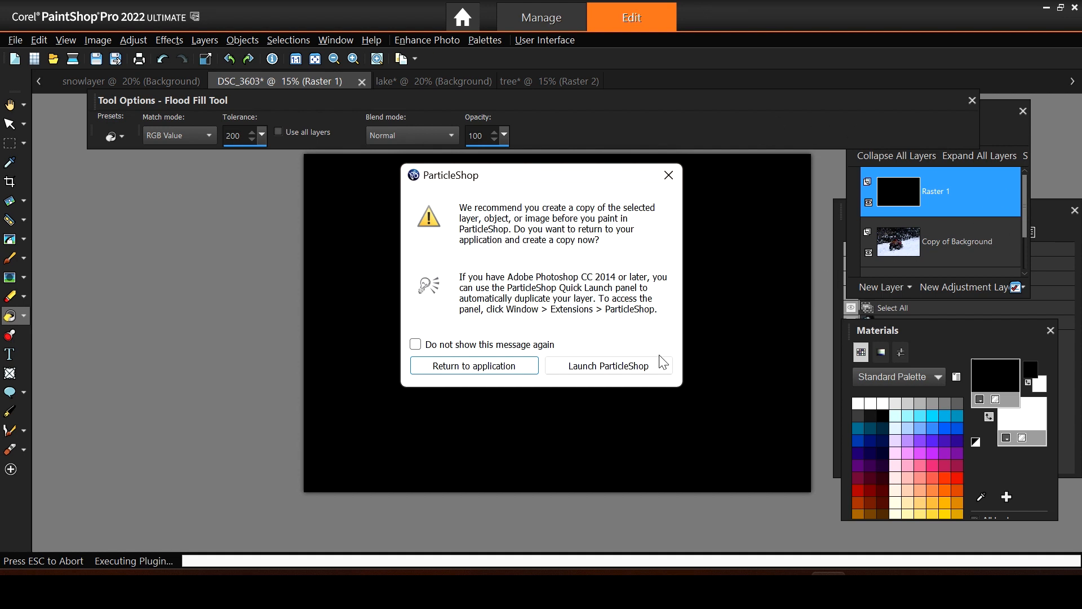
pyautogui.click(627, 367)
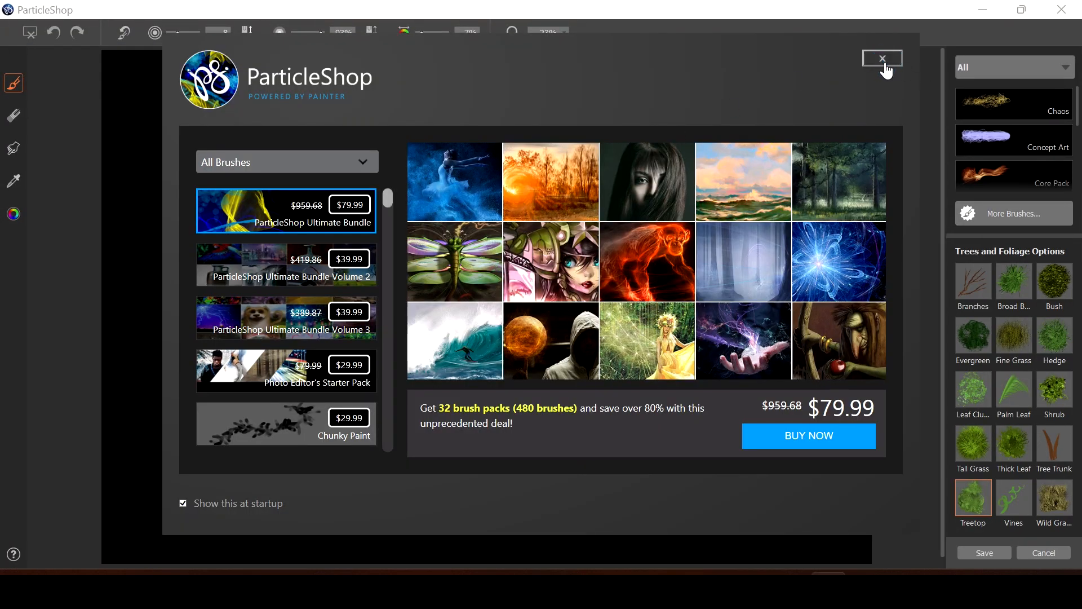
pyautogui.click(884, 62)
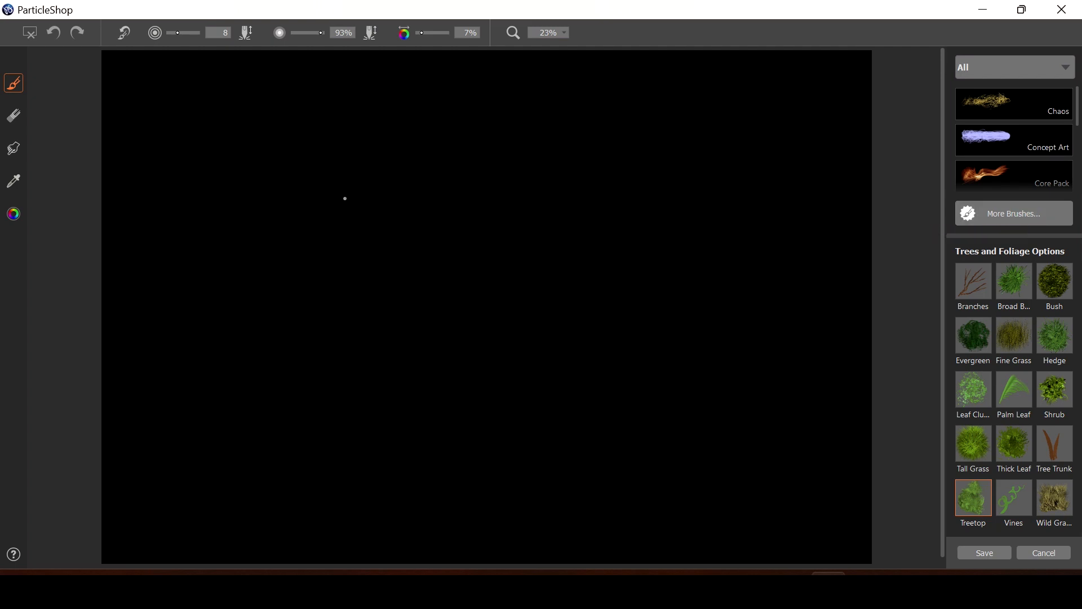
# Look through the catalogue of additional brush packs and close it without buying.
pyautogui.click(1007, 217)
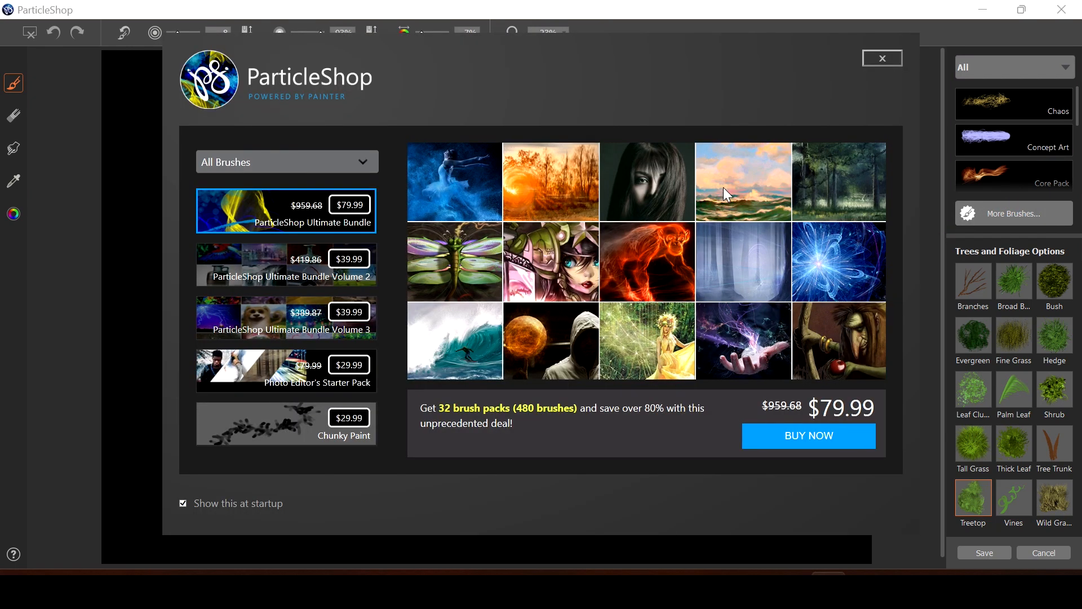
pyautogui.scroll(-1, 358, 258)
pyautogui.scroll(-10, 358, 258)
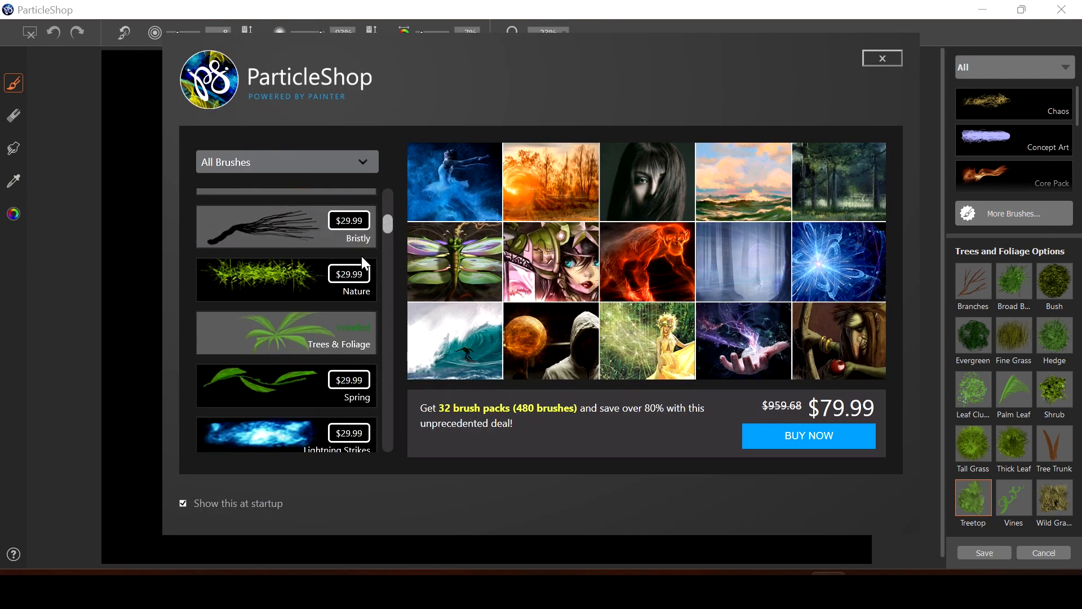
pyautogui.scroll(-9, 372, 273)
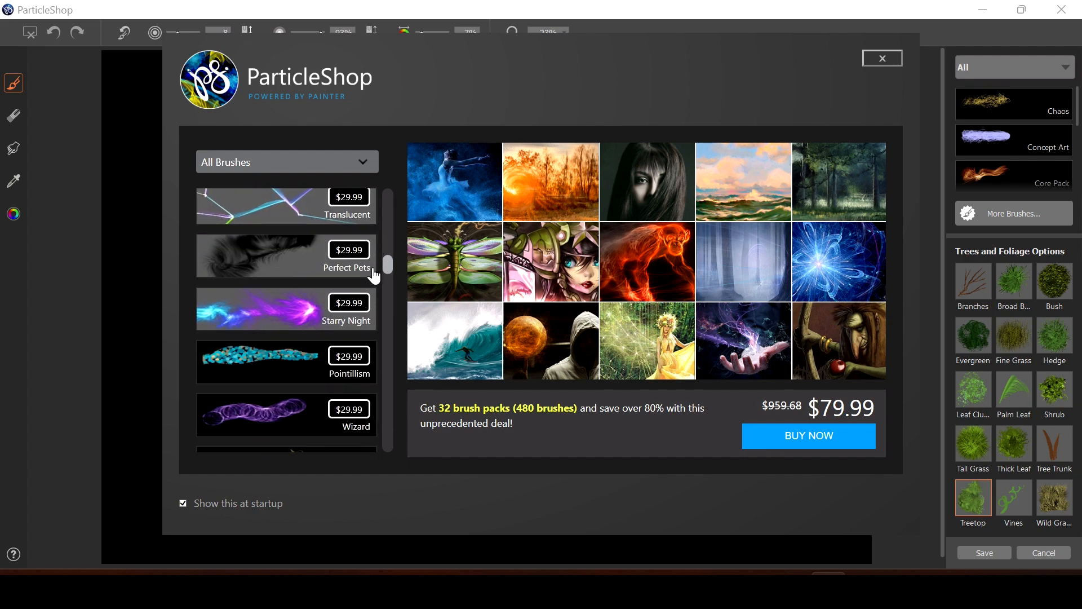
pyautogui.scroll(-10, 373, 276)
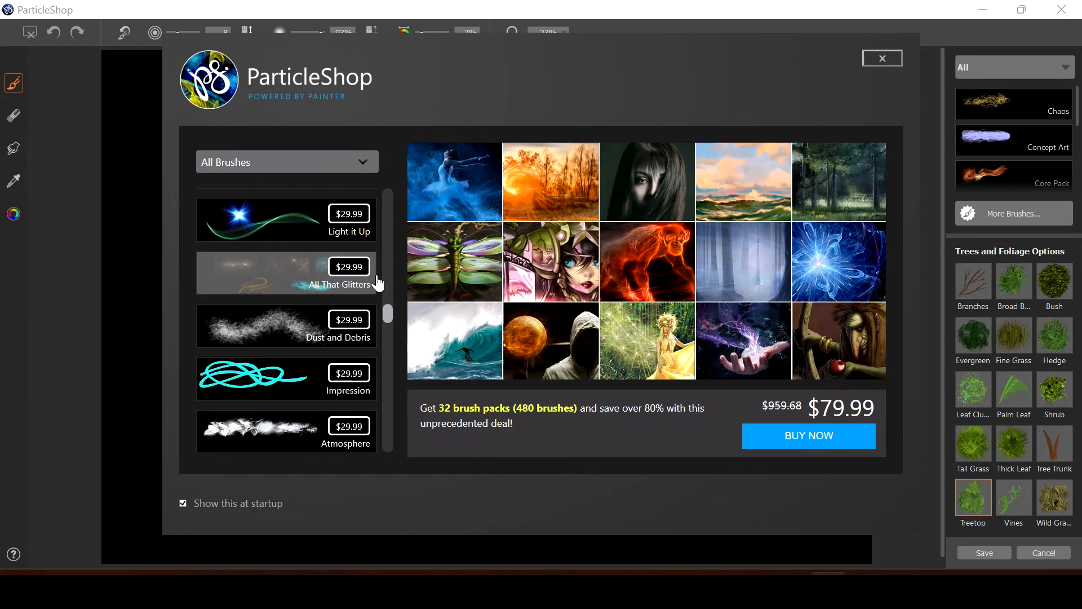
pyautogui.scroll(-5, 383, 285)
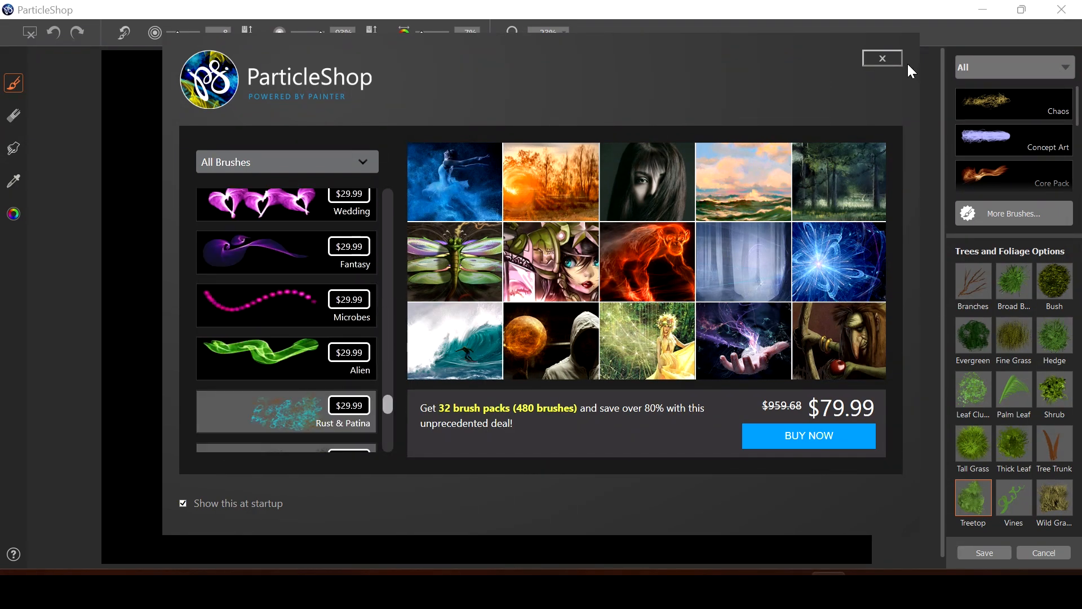
pyautogui.click(882, 60)
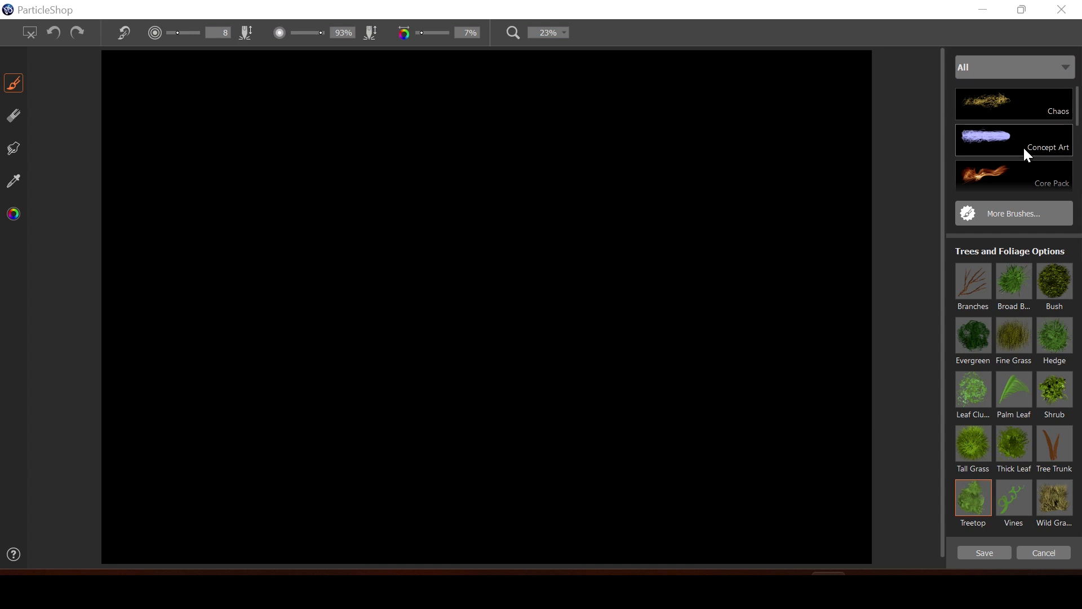
# Choose the Georges brush from the Pointillism pack.
pyautogui.scroll(-2, 1028, 148)
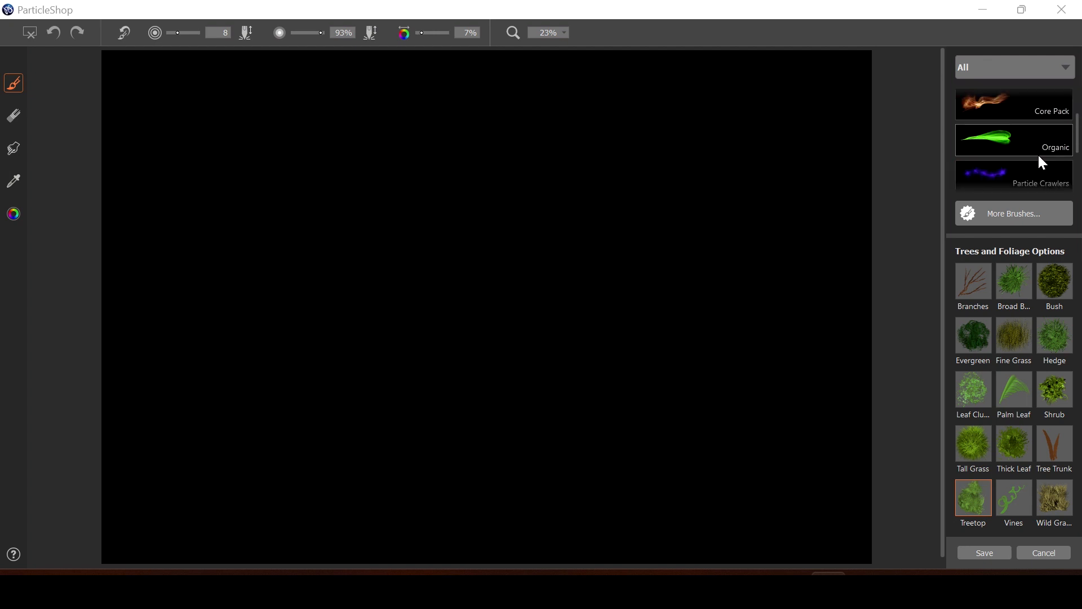
pyautogui.scroll(-3, 1037, 154)
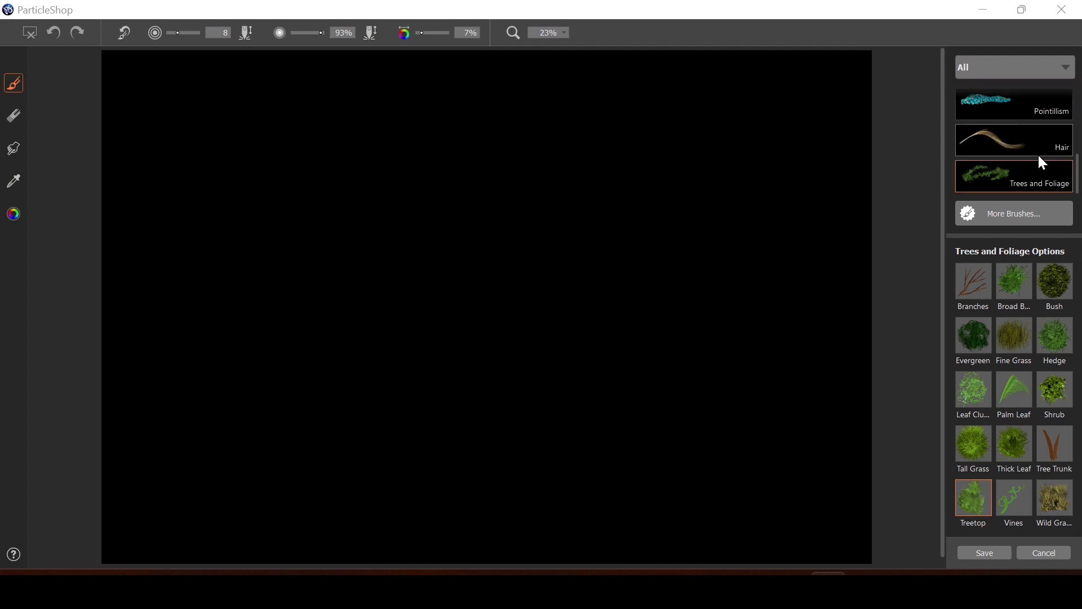
pyautogui.click(1017, 117)
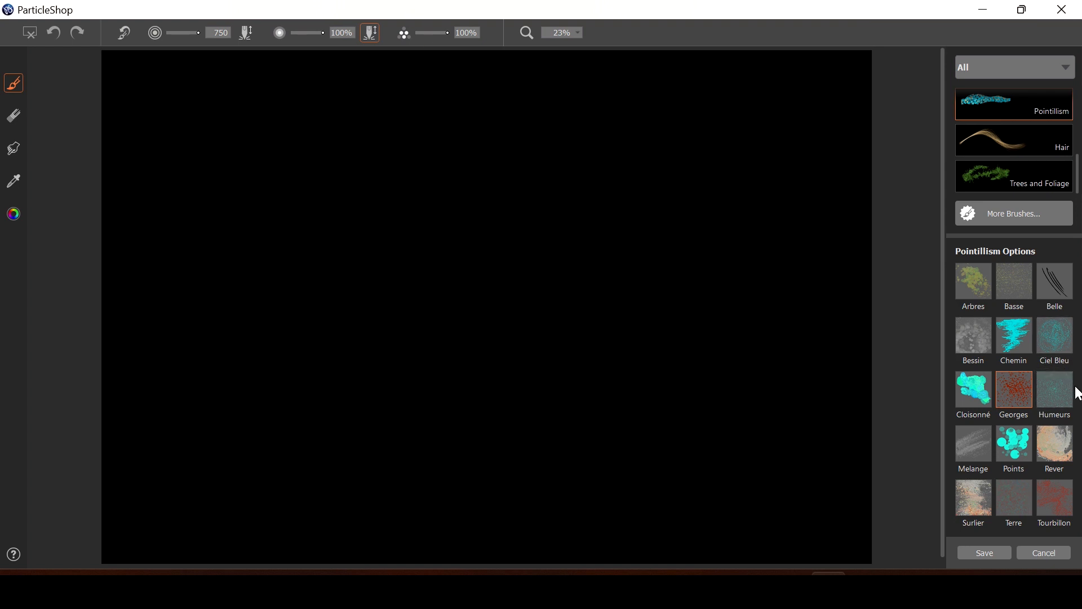
pyautogui.click(1013, 403)
# Set the brush colour to white, leaving Glow off.
pyautogui.click(19, 215)
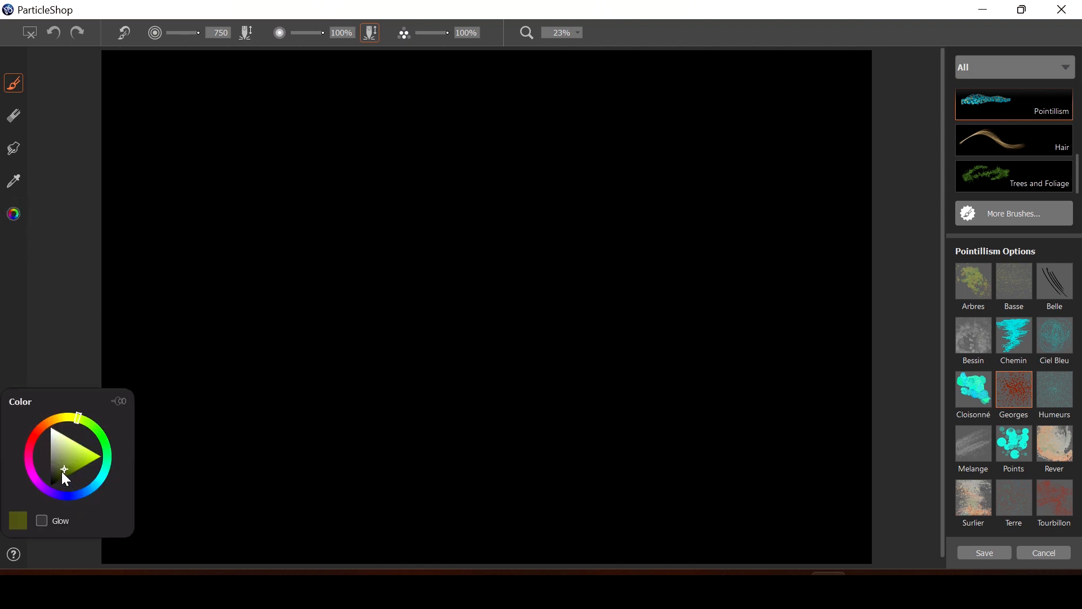
pyautogui.moveTo(62, 472); pyautogui.dragTo(49, 426)
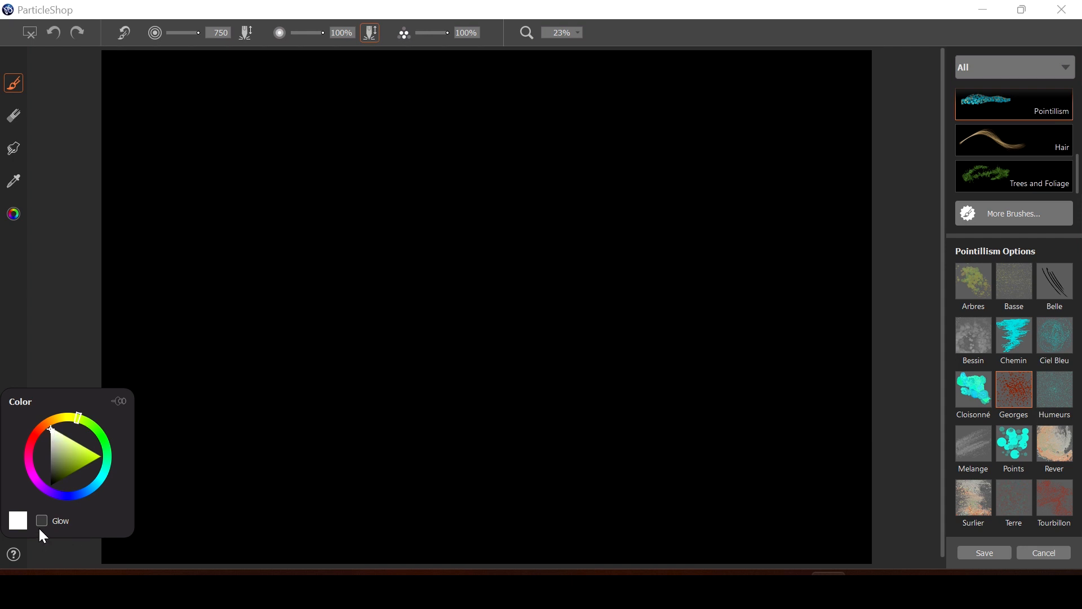
pyautogui.click(49, 426)
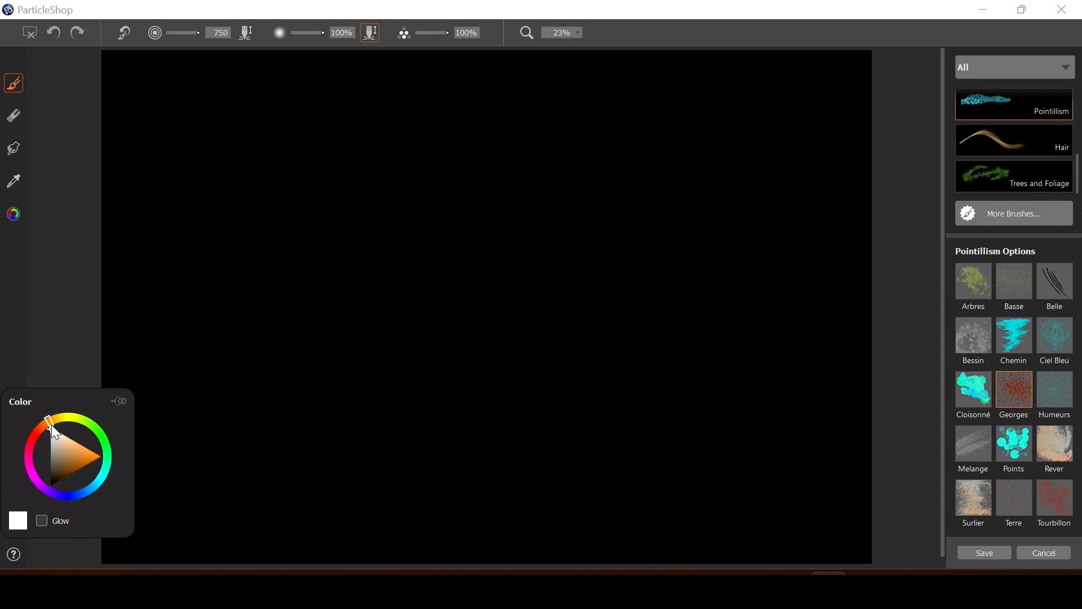
pyautogui.moveTo(52, 426)
pyautogui.mouseDown()
pyautogui.moveTo(62, 438)
pyautogui.moveTo(56, 432)
pyautogui.mouseUp()
pyautogui.moveTo(215, 64)
pyautogui.mouseDown()
pyautogui.moveTo(215, 95)
pyautogui.moveTo(225, 79)
pyautogui.mouseUp()
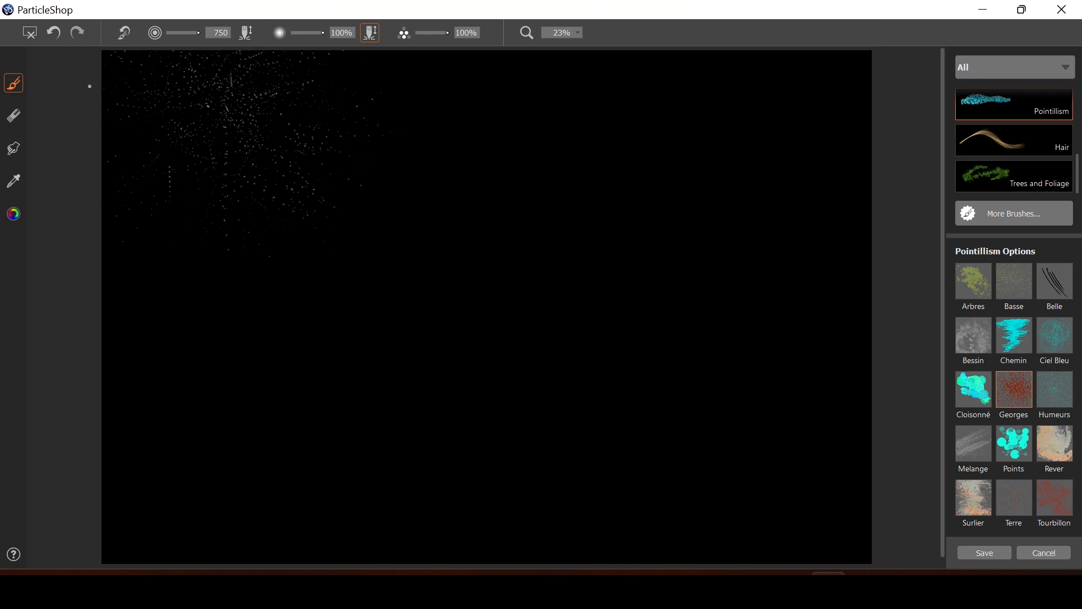
pyautogui.click(54, 33)
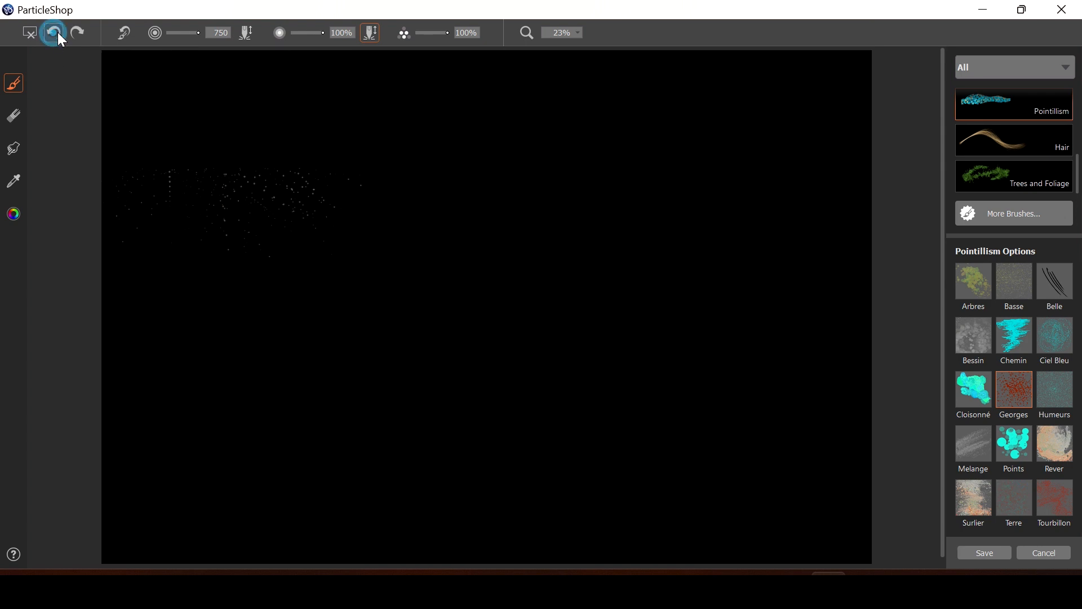
pyautogui.click(211, 91)
pyautogui.hotkey('ctrl', 'z')
# Dab light white specks across the upper-left part of the black canvas, undoing the dense burst near the upper middle.
pyautogui.click(221, 104)
pyautogui.click(385, 117)
pyautogui.click(447, 133)
pyautogui.click(572, 133)
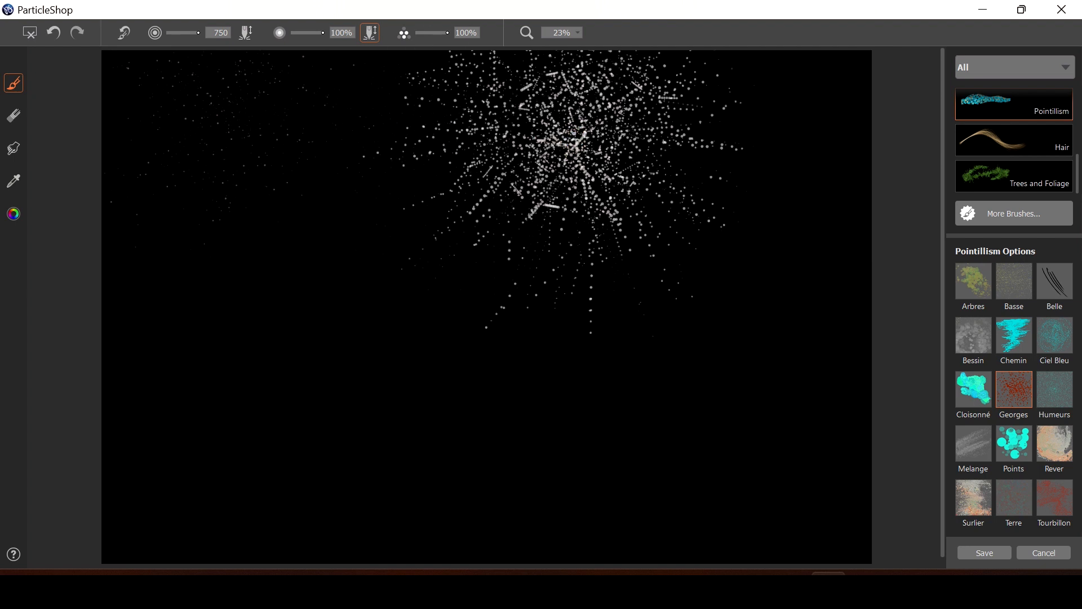
pyautogui.click(57, 35)
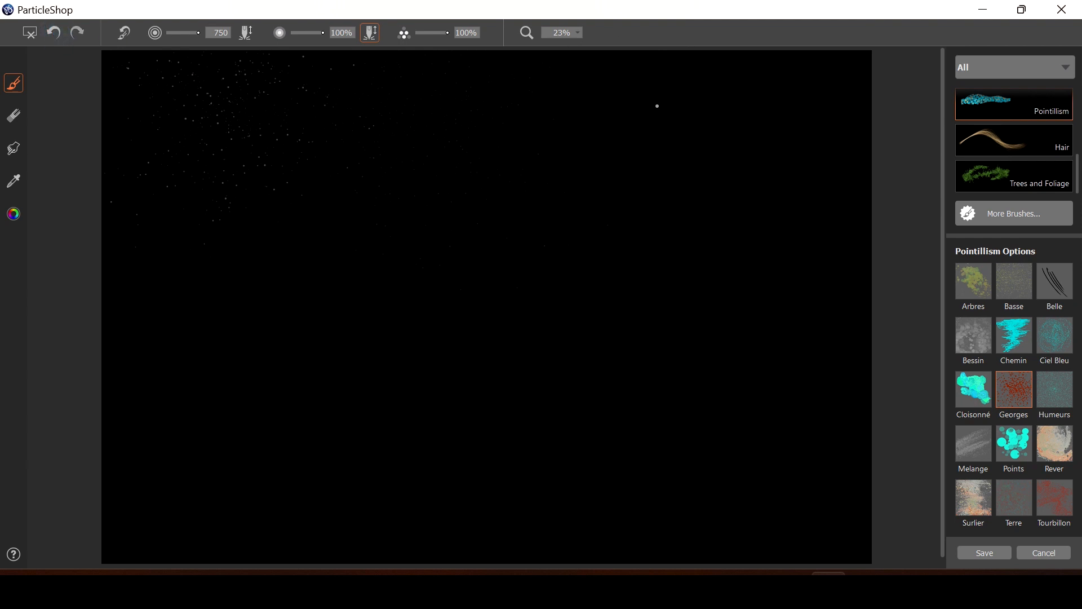
# Dab fine specks near the canvas's upper-right corner and left of its centre, undoing the dense burst right of centre.
pyautogui.click(697, 116)
pyautogui.click(338, 293)
pyautogui.click(609, 303)
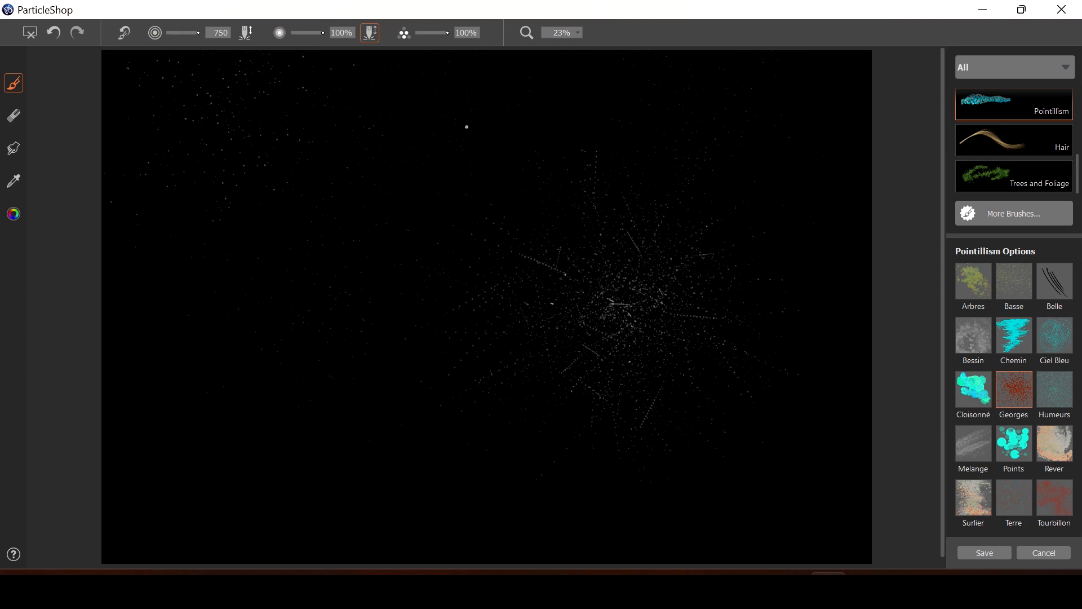
pyautogui.click(54, 34)
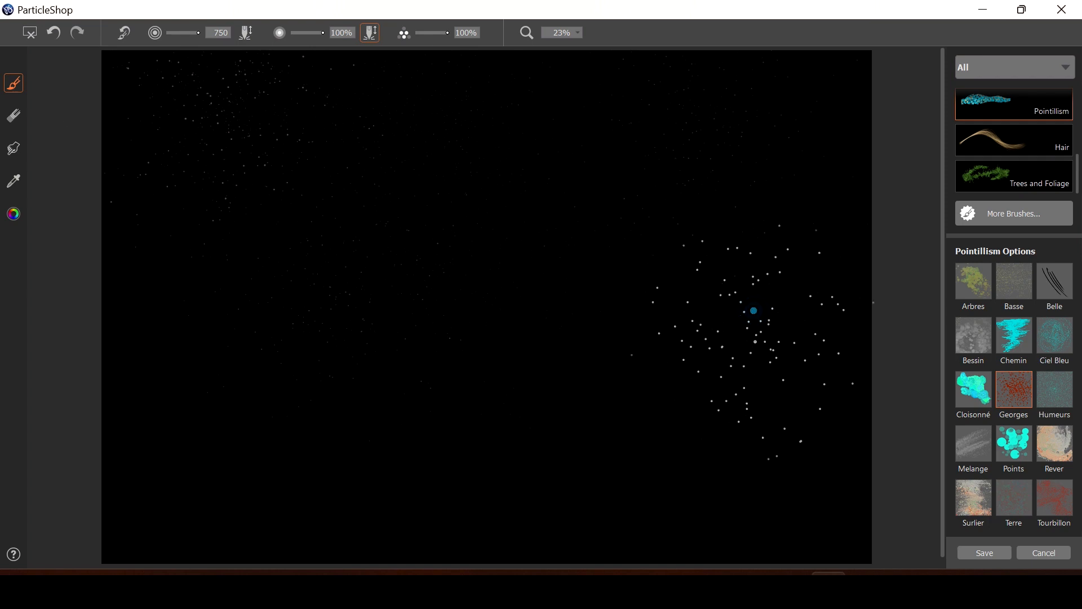
# Cover the remaining black canvas with scattered white specks using light dabs and short strokes, including the middle and lower corners.
pyautogui.click(466, 394)
pyautogui.click(607, 262)
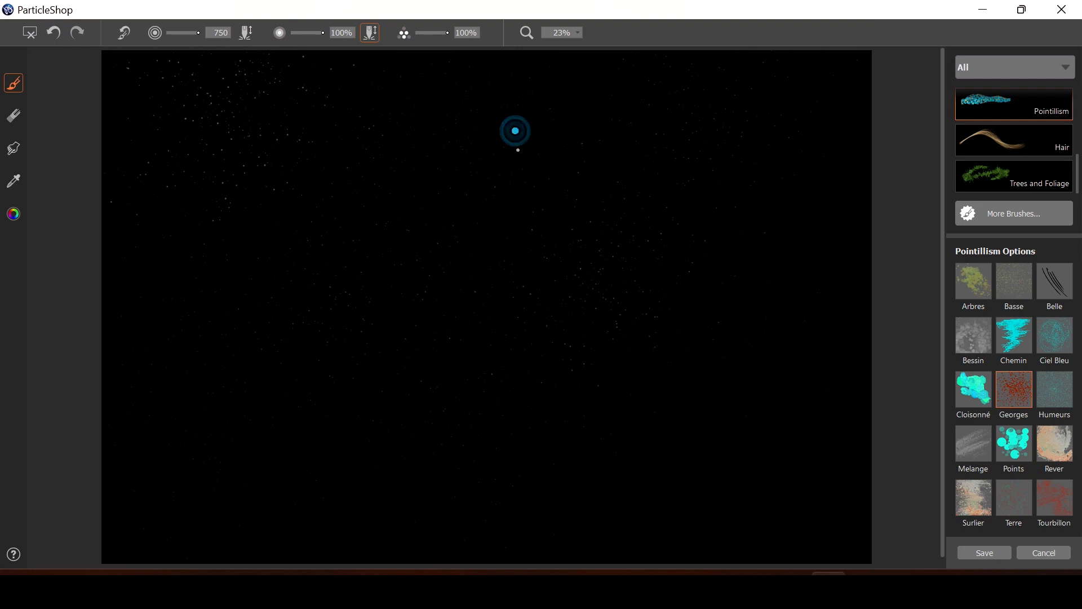
pyautogui.click(769, 213)
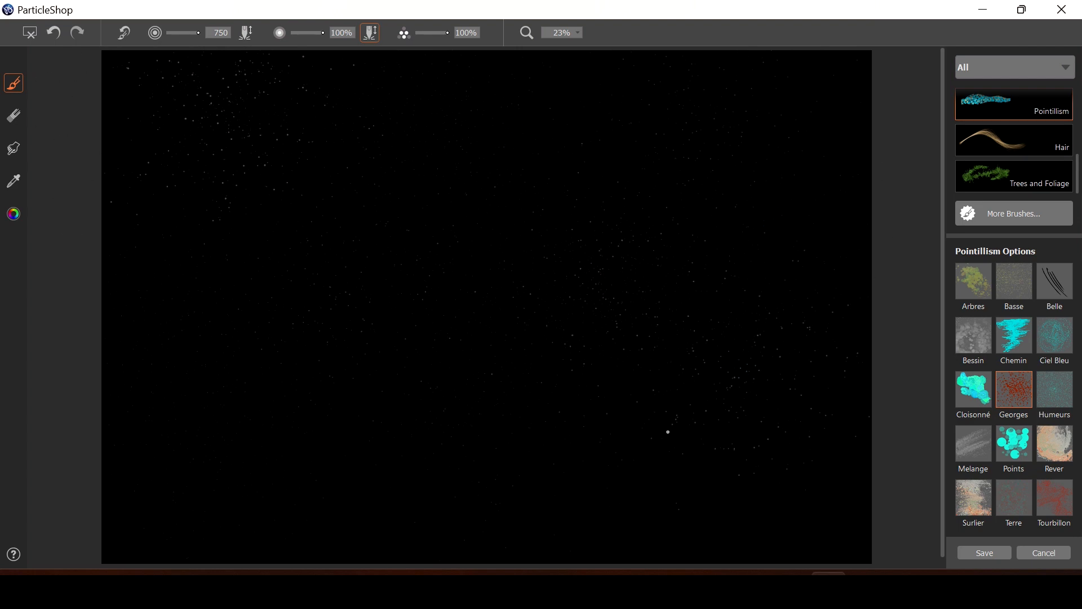
pyautogui.click(368, 441)
pyautogui.click(308, 442)
pyautogui.click(317, 479)
pyautogui.moveTo(492, 150); pyautogui.dragTo(498, 190)
pyautogui.moveTo(486, 294)
pyautogui.mouseDown()
pyautogui.moveTo(585, 354)
pyautogui.moveTo(705, 329)
pyautogui.moveTo(742, 282)
pyautogui.mouseUp()
pyautogui.click(802, 431)
pyautogui.click(768, 501)
pyautogui.click(130, 500)
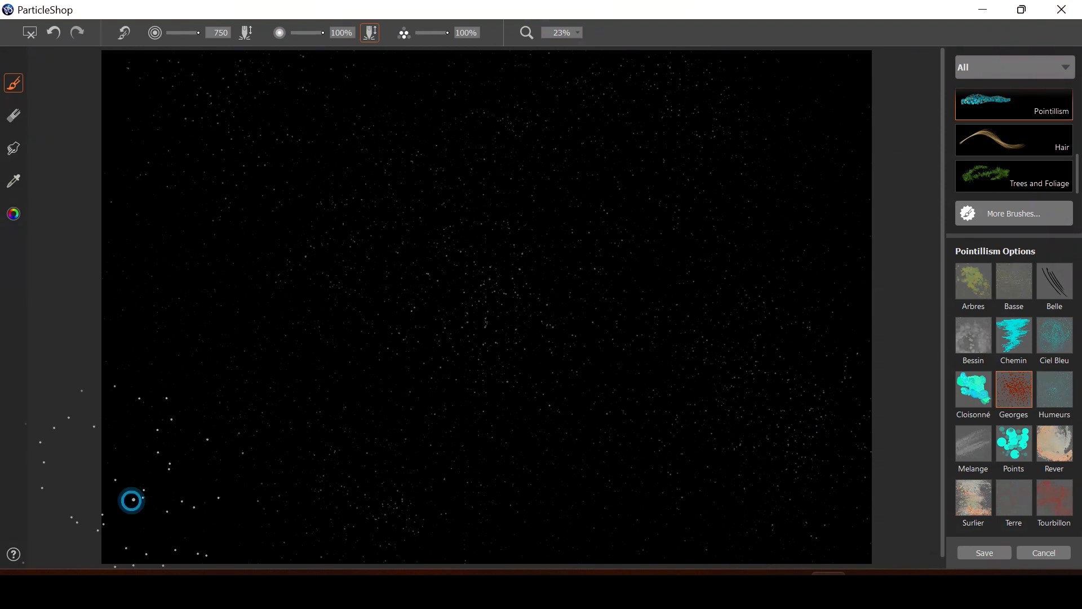
# Dab white specks near the canvas's lower-left corner, across the upper middle and in the upper-left corner.
pyautogui.click(185, 499)
pyautogui.click(437, 141)
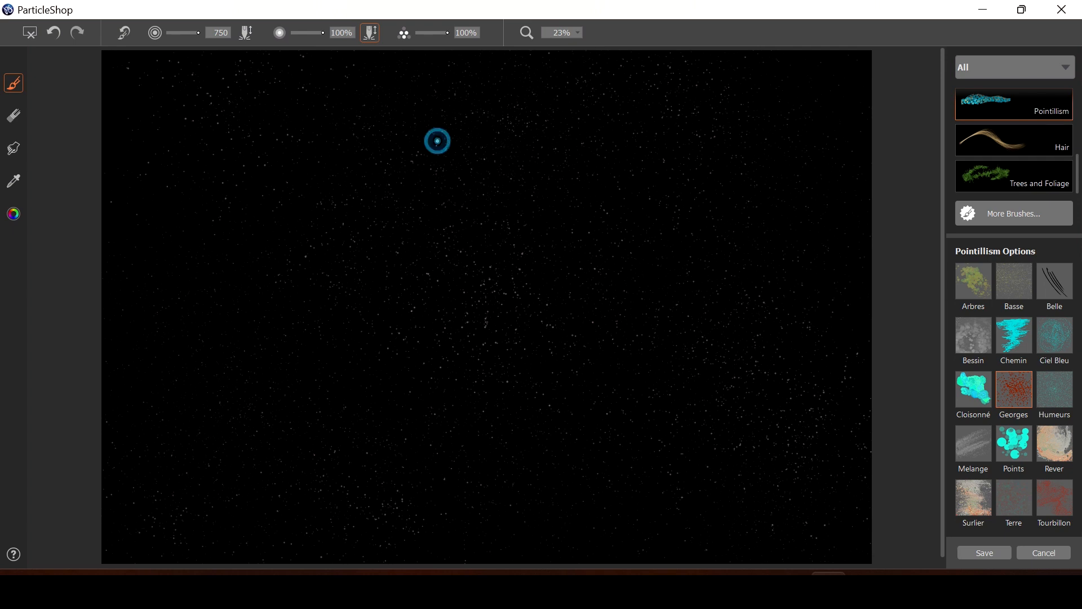
pyautogui.click(402, 91)
pyautogui.click(138, 90)
# Dab white specks from the upper-right corner down the canvas's right side and along the lower edge right of centre.
pyautogui.click(777, 157)
pyautogui.click(829, 83)
pyautogui.click(813, 192)
pyautogui.click(815, 279)
pyautogui.click(788, 447)
pyautogui.click(770, 513)
pyautogui.click(608, 530)
# Save only the brushstrokes for nondestructive editing and return to the photo in PaintShop Pro.
pyautogui.click(988, 555)
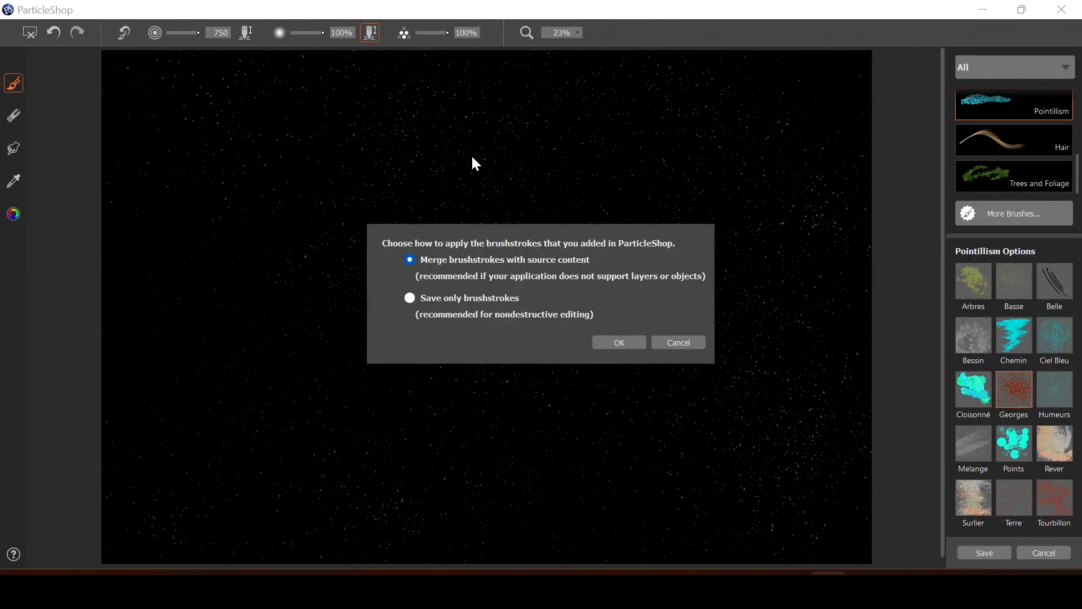
pyautogui.click(411, 299)
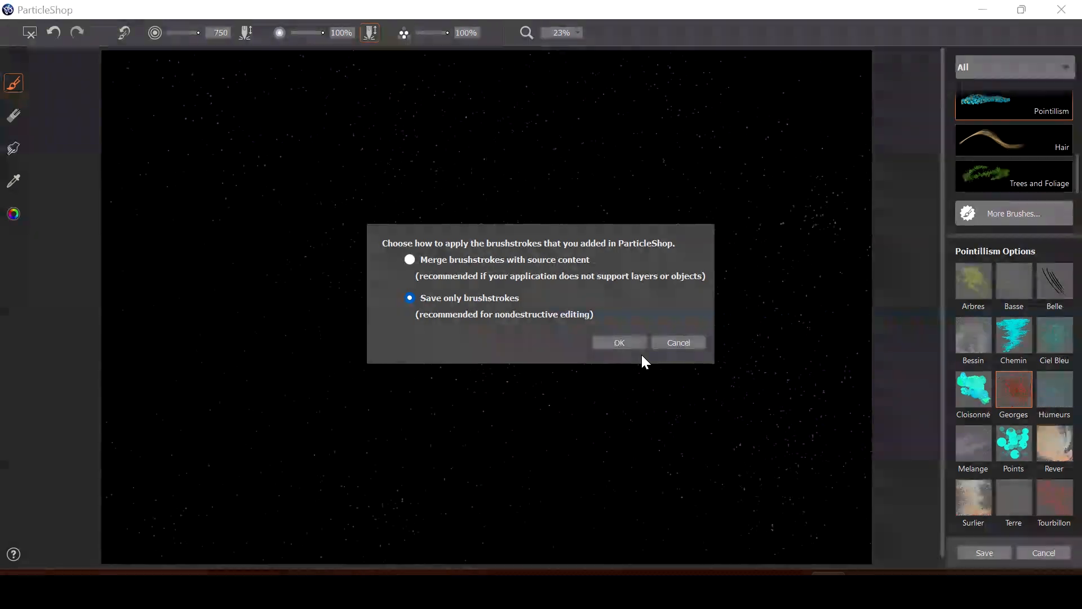
pyautogui.click(618, 342)
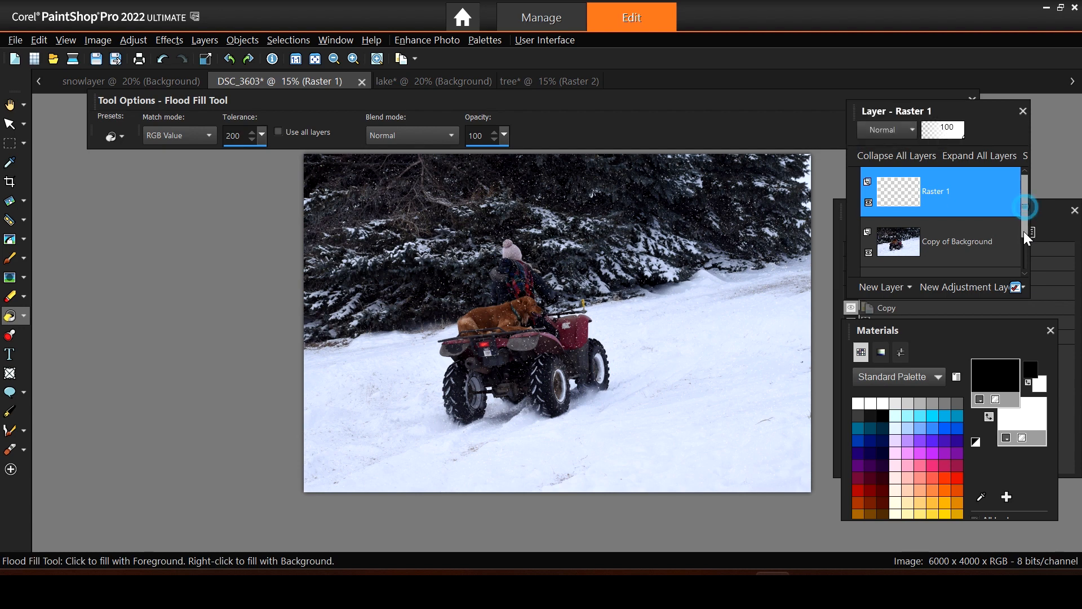
# Examine the painted snow specks against the ATV, dog and trees, both close up and across the whole photo.
pyautogui.moveTo(914, 197)
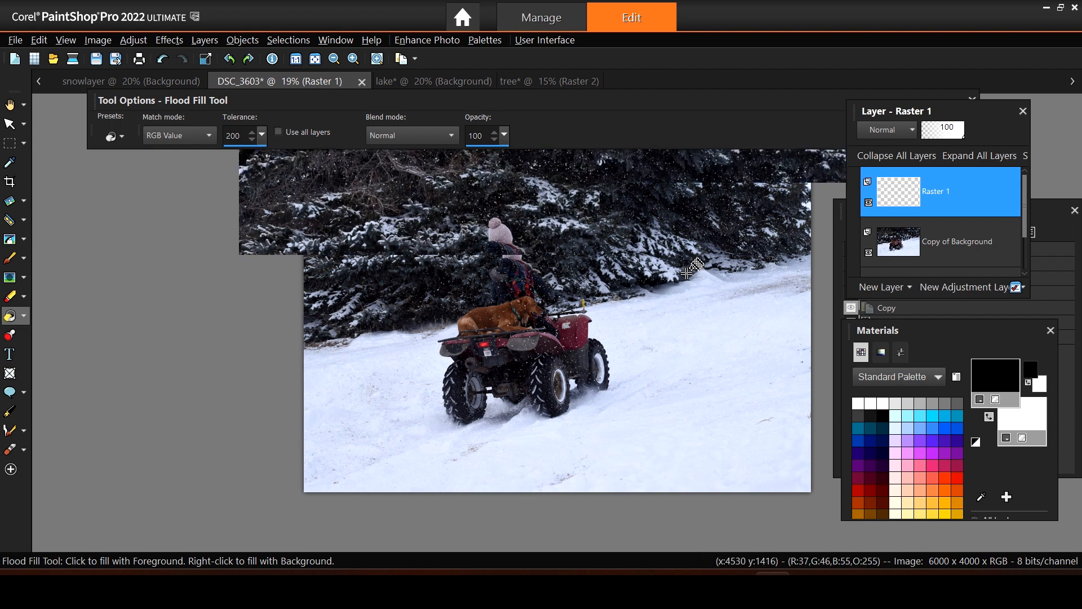
pyautogui.scroll(1, 692, 266)
pyautogui.scroll(-2, 1021, 231)
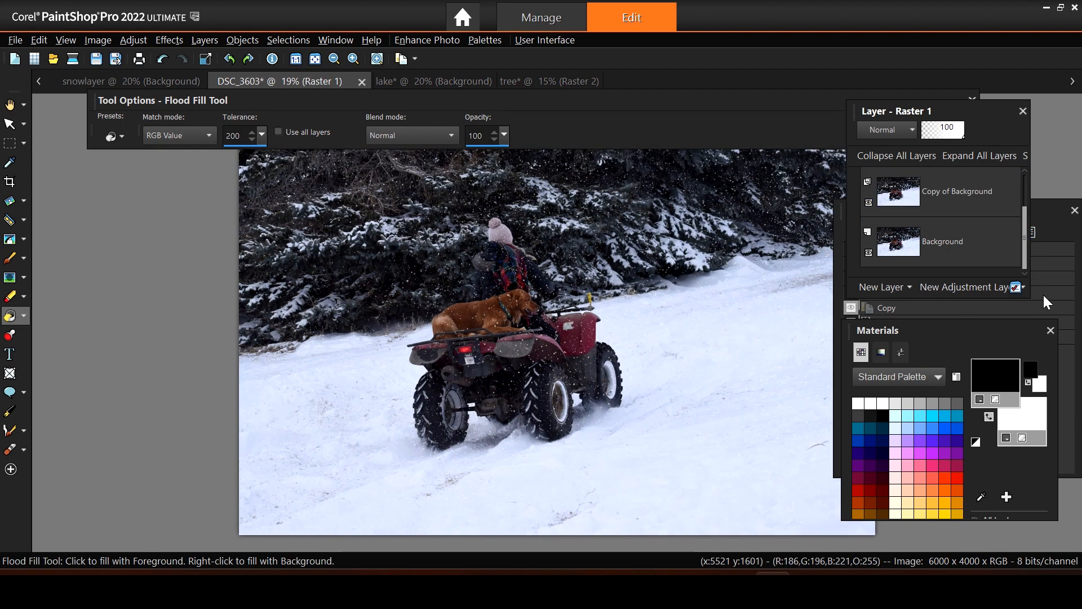
pyautogui.scroll(2, 1020, 231)
pyautogui.scroll(3, 696, 281)
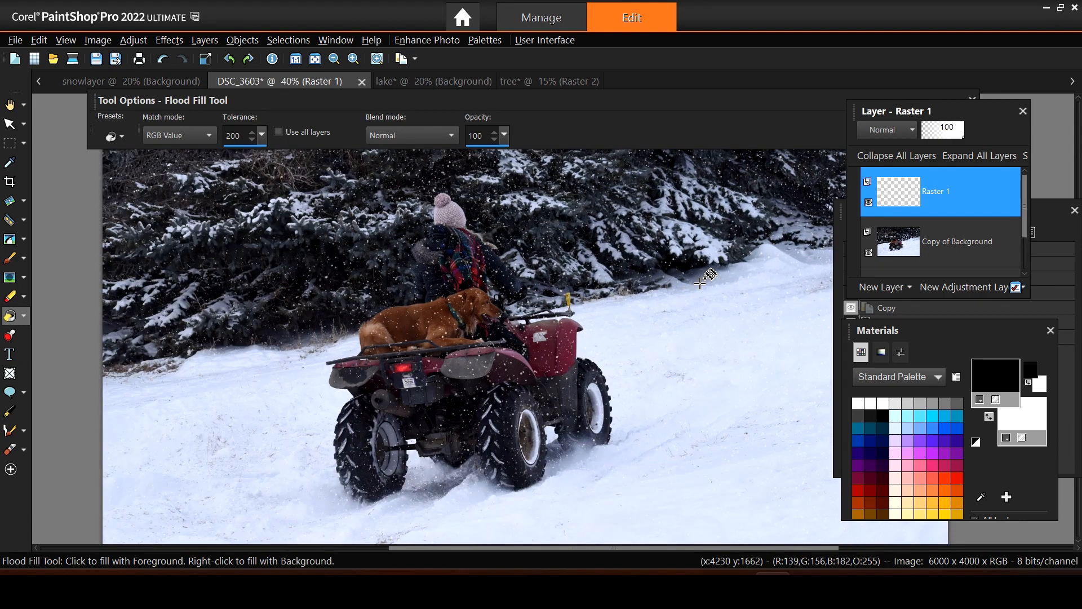
pyautogui.scroll(1, 705, 288)
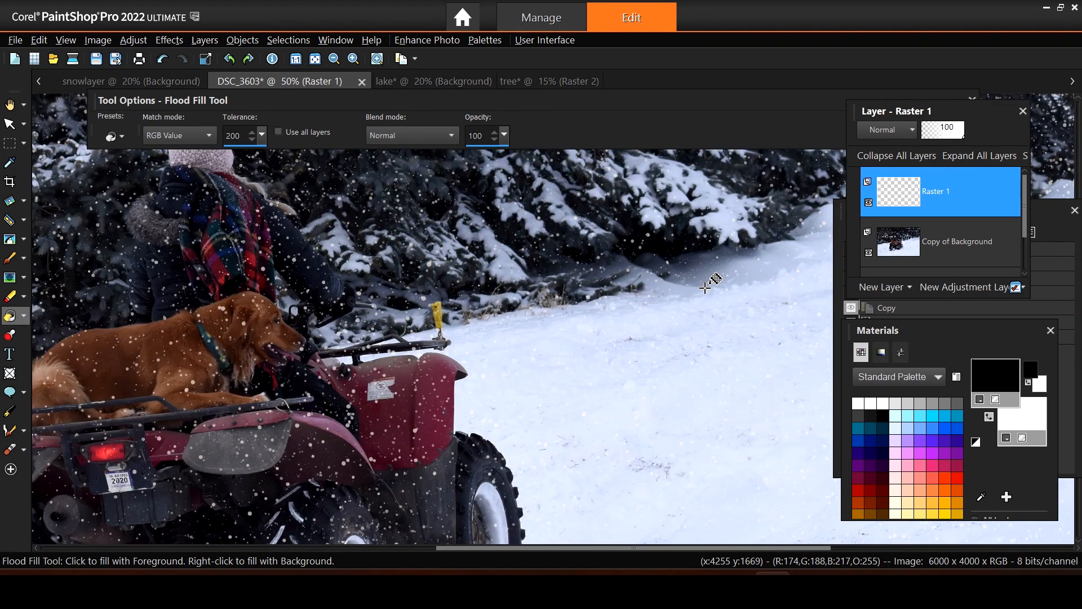
pyautogui.scroll(-4, 705, 288)
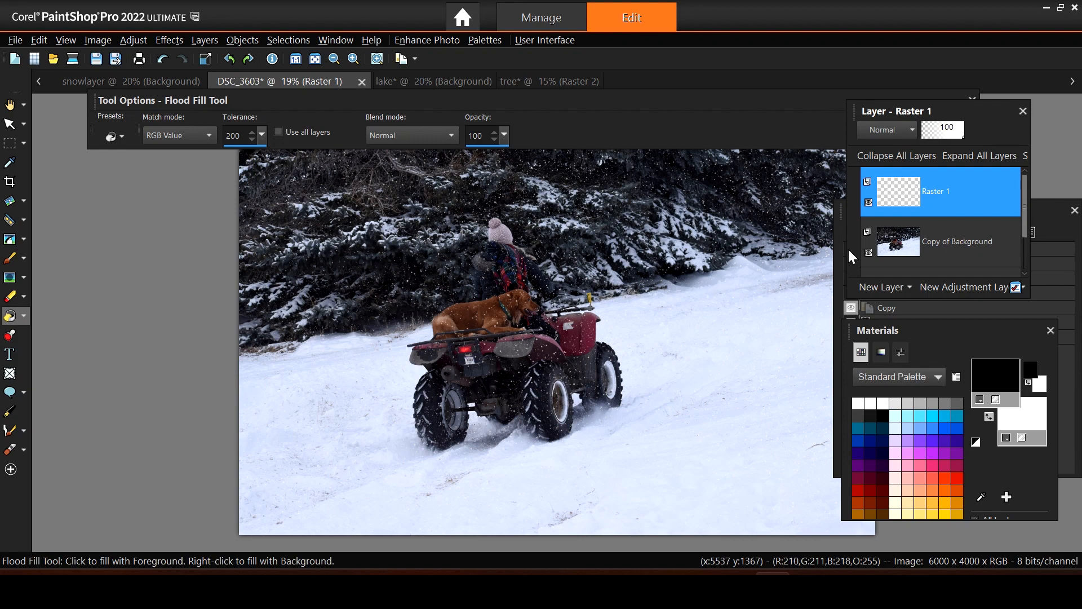
# Open the Raster 1 layer's properties and try the Overlay blend mode, then return the mode to Normal.
pyautogui.rightClick(901, 194)
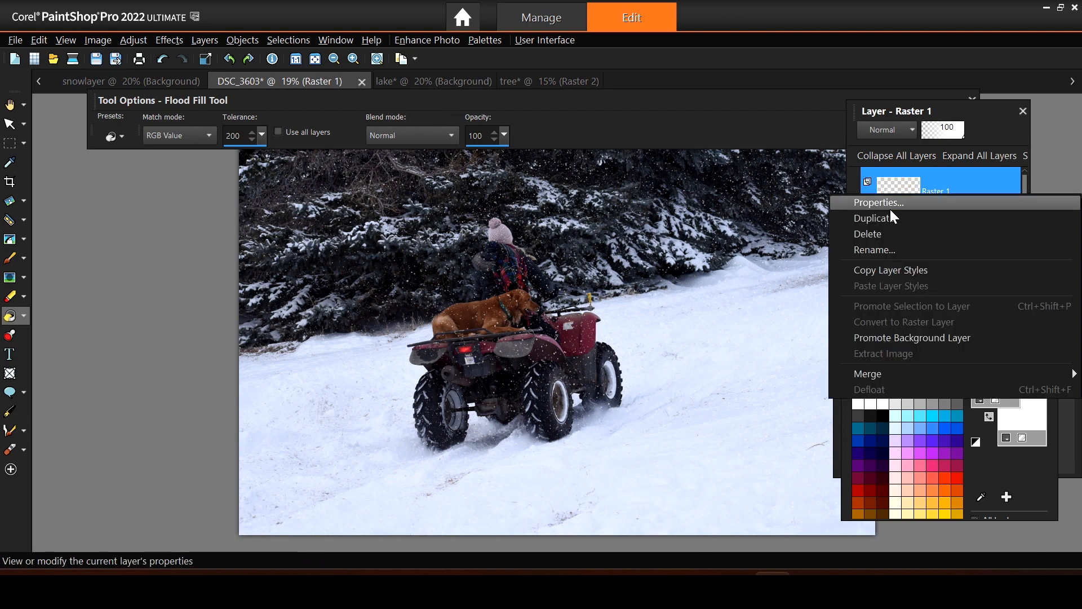
pyautogui.click(890, 209)
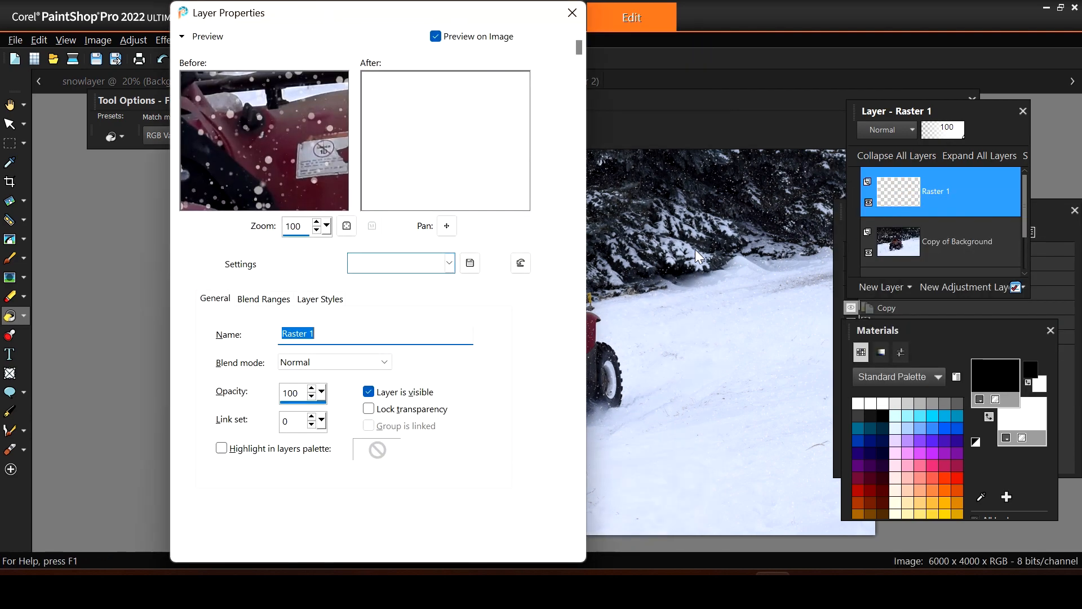
pyautogui.click(354, 367)
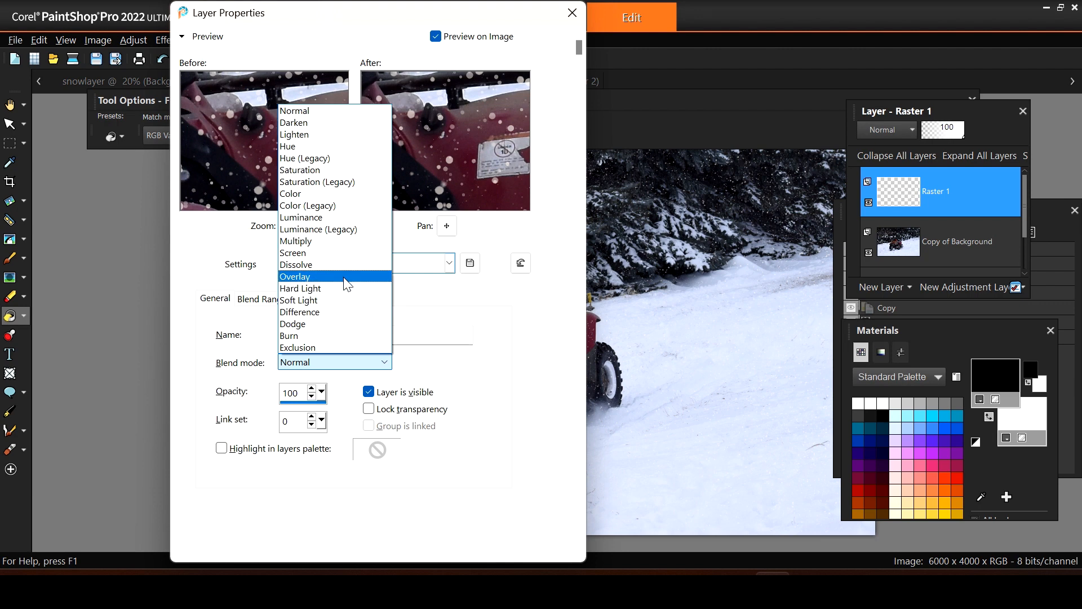
pyautogui.click(344, 276)
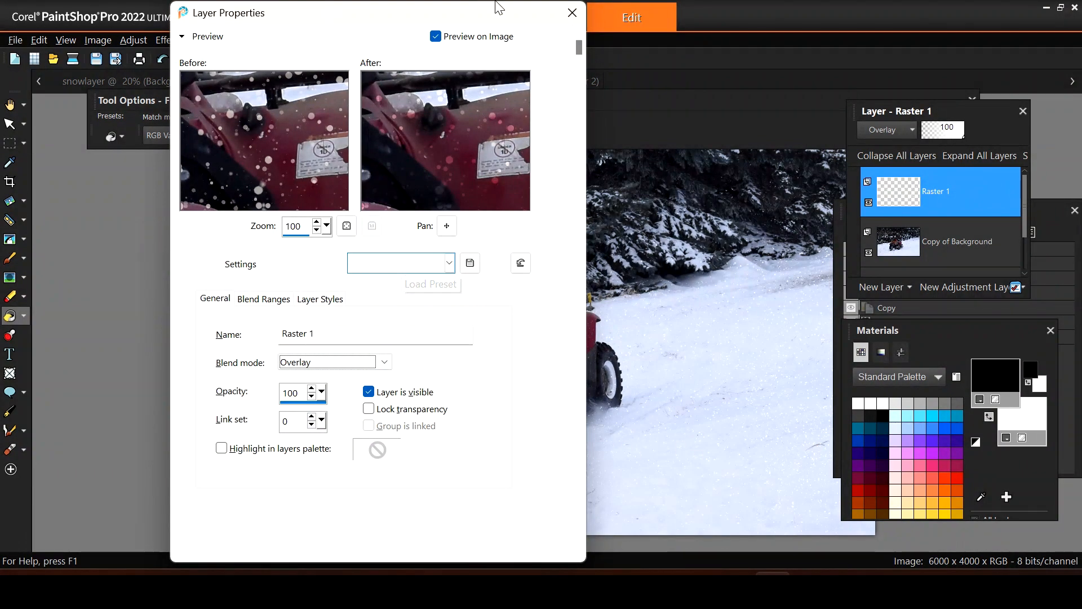
pyautogui.moveTo(488, 21); pyautogui.dragTo(738, 84)
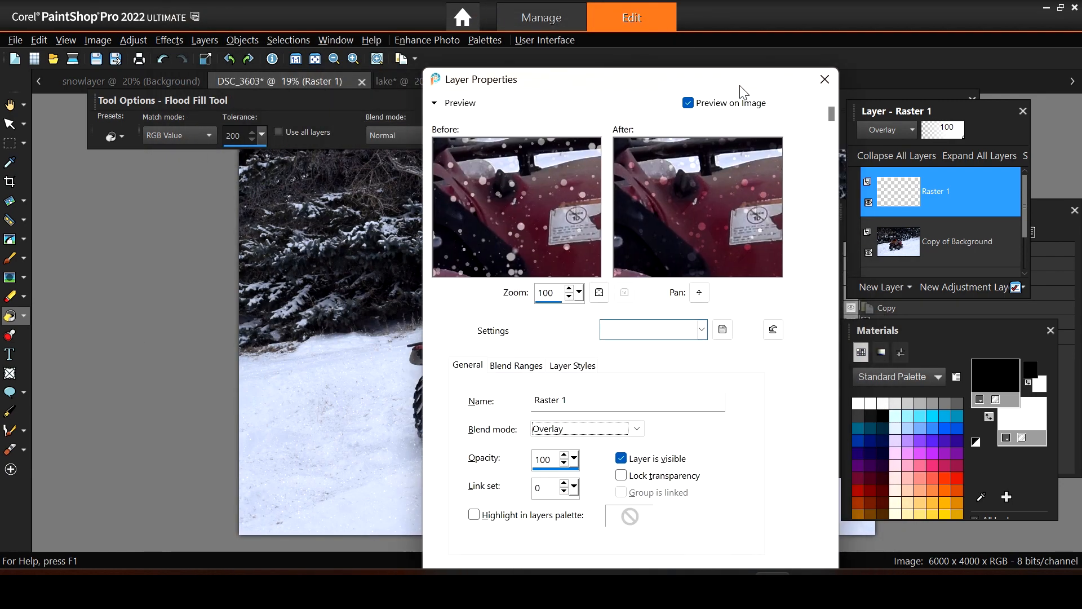
pyautogui.click(622, 428)
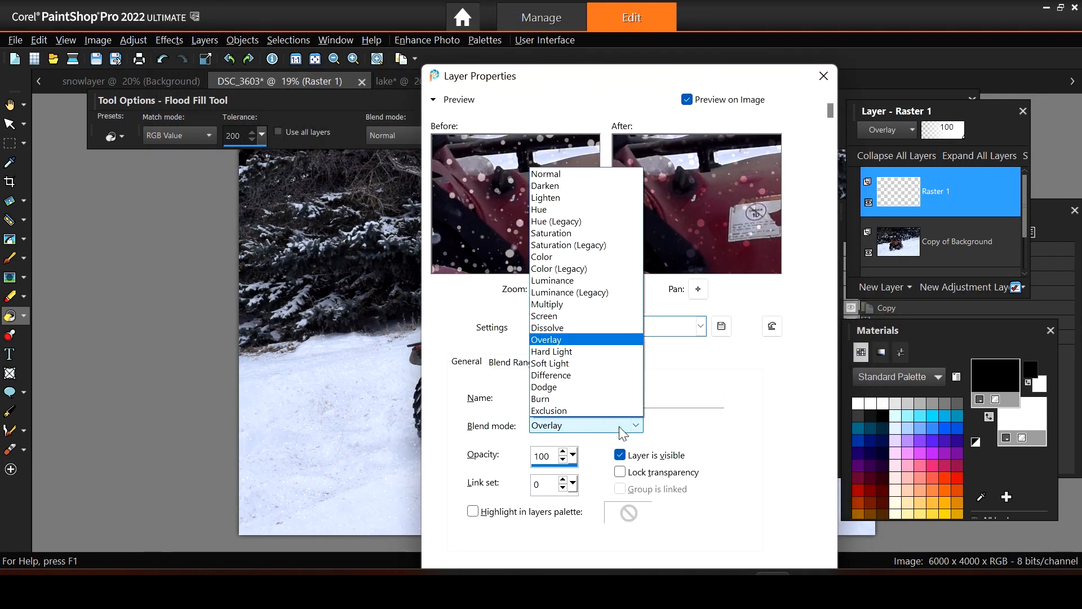
pyautogui.click(540, 175)
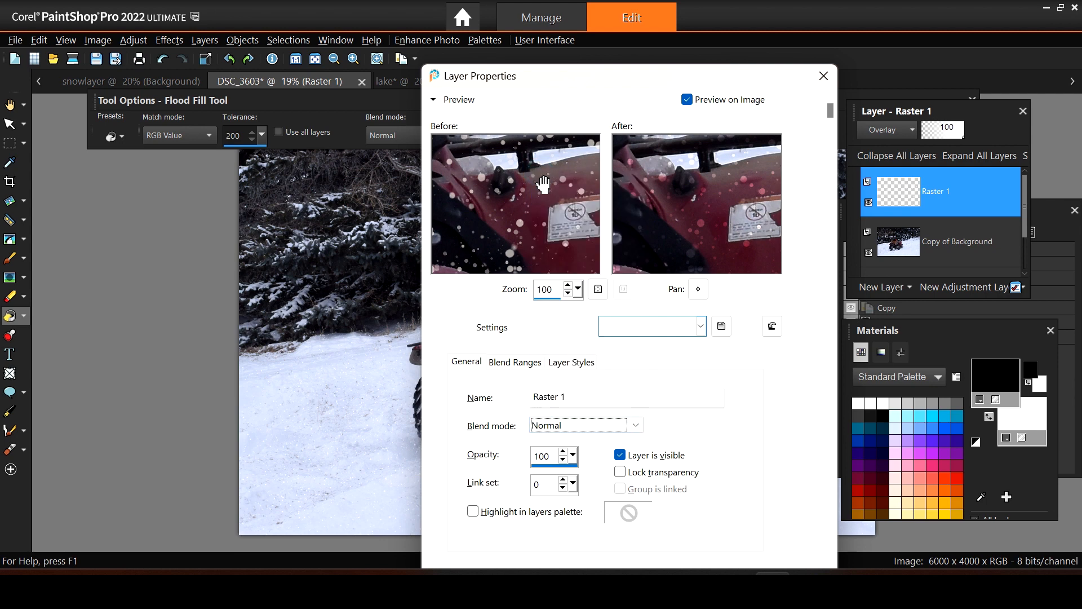
# Set the Raster 1 layer's opacity to 73 and apply the layer properties.
pyautogui.click(573, 454)
pyautogui.moveTo(572, 474); pyautogui.dragTo(564, 474)
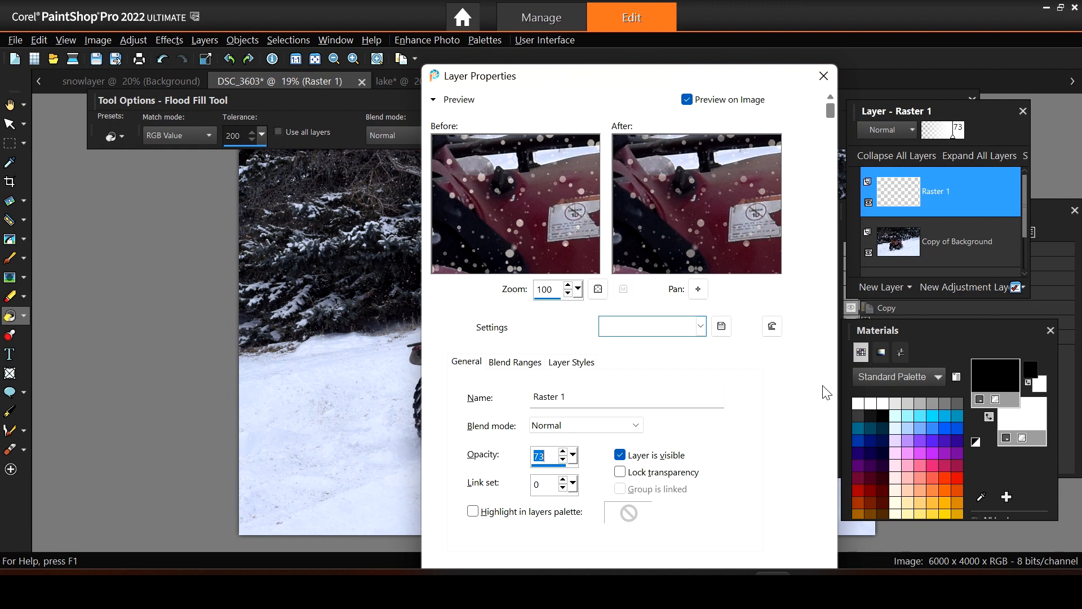
pyautogui.moveTo(654, 85); pyautogui.dragTo(580, 11)
pyautogui.moveTo(756, 46); pyautogui.dragTo(756, 507)
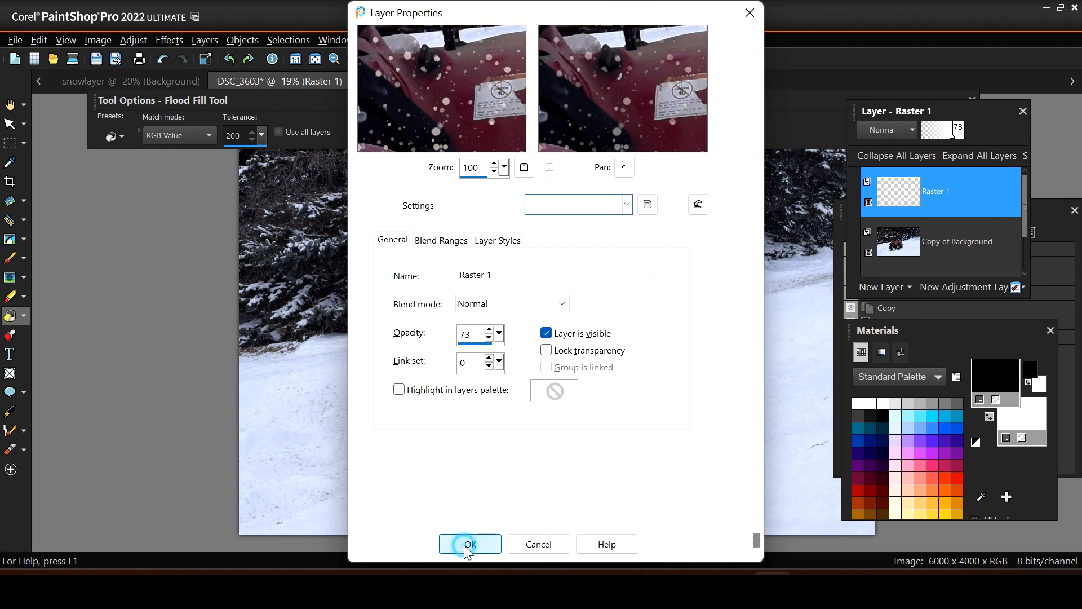
pyautogui.click(468, 545)
# Start a Motion Blur on the Raster 1 snow layer and set its angle to 152 degrees.
pyautogui.scroll(3, 657, 349)
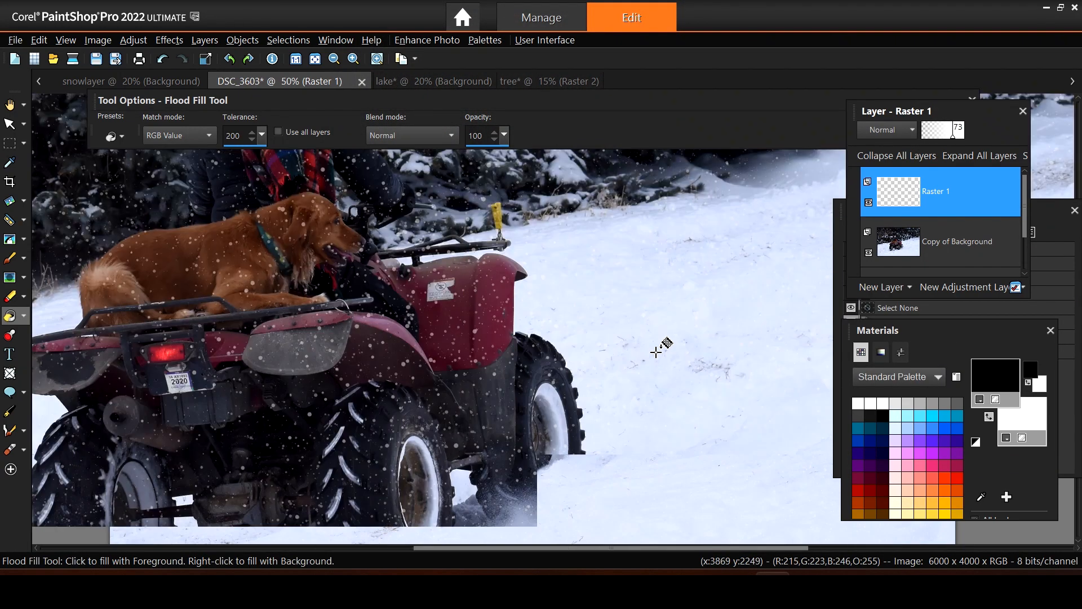
pyautogui.scroll(-2, 654, 342)
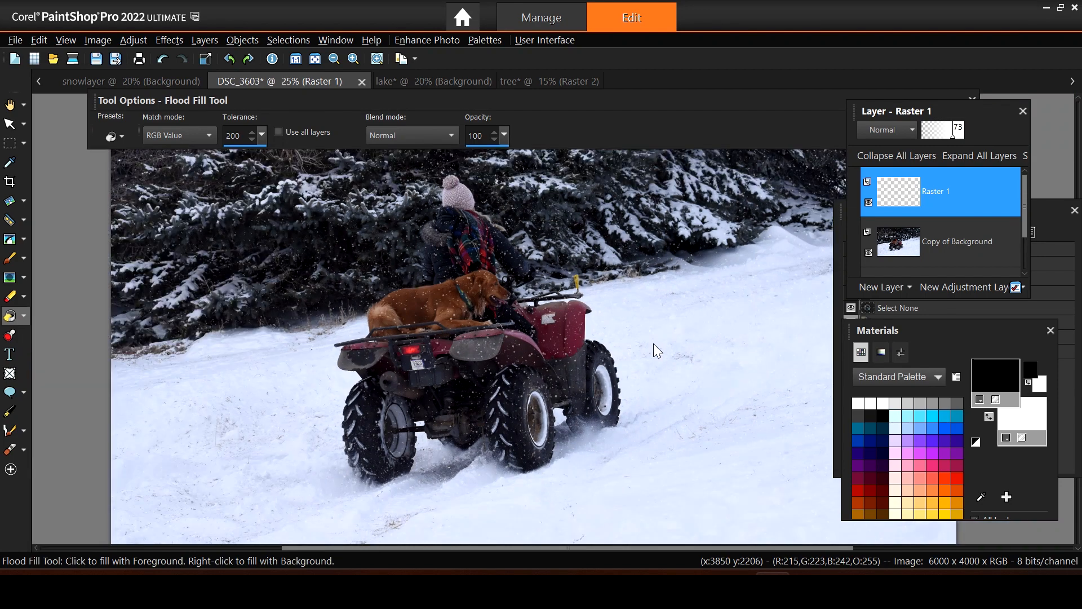
pyautogui.scroll(2, 653, 343)
pyautogui.scroll(1, 653, 343)
pyautogui.scroll(-3, 654, 342)
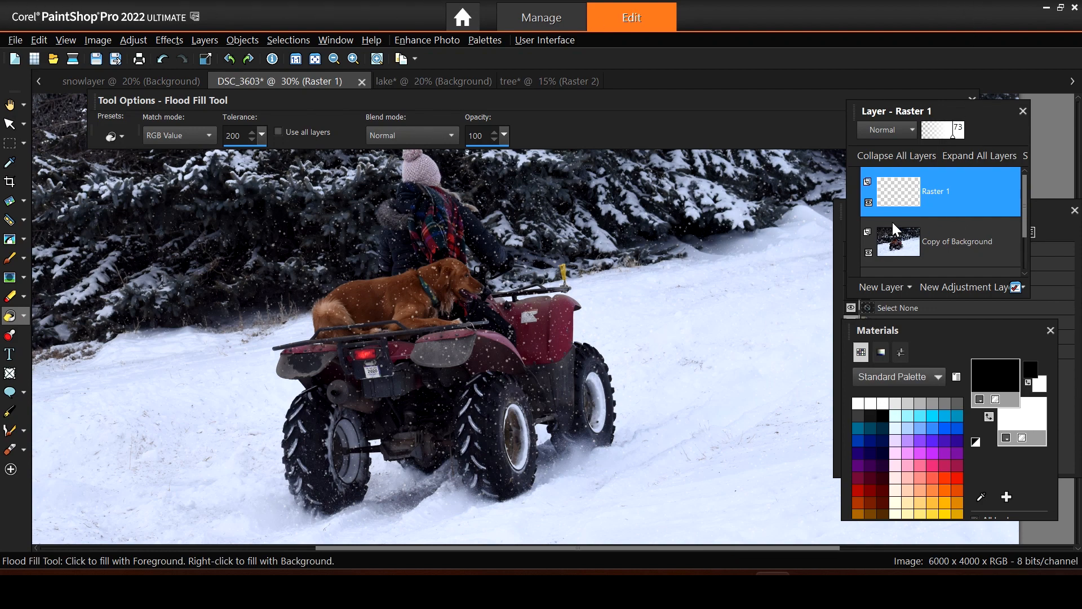
pyautogui.moveTo(891, 223)
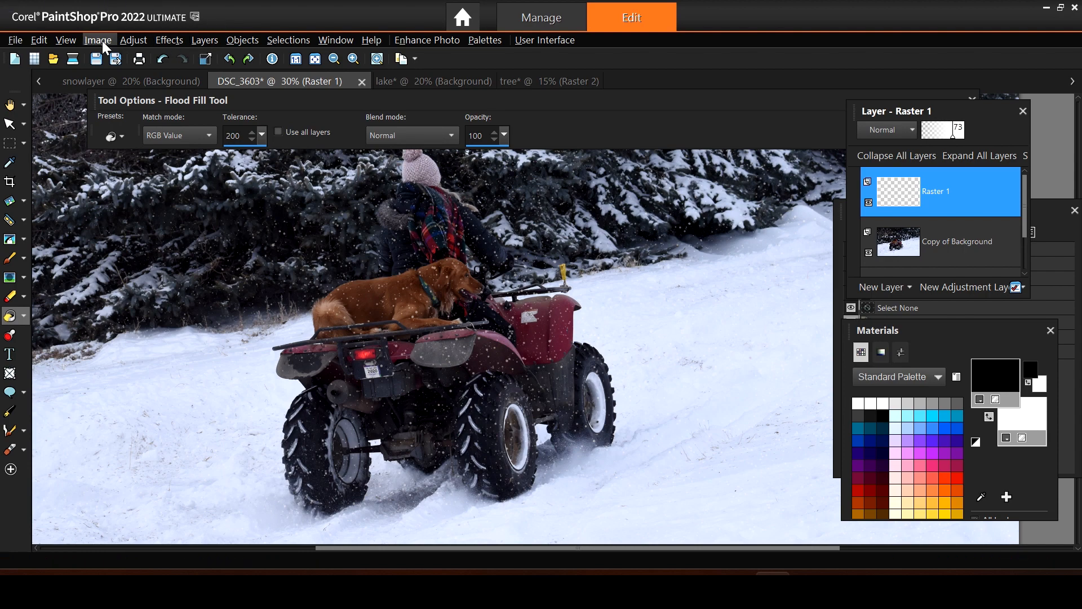
pyautogui.click(142, 42)
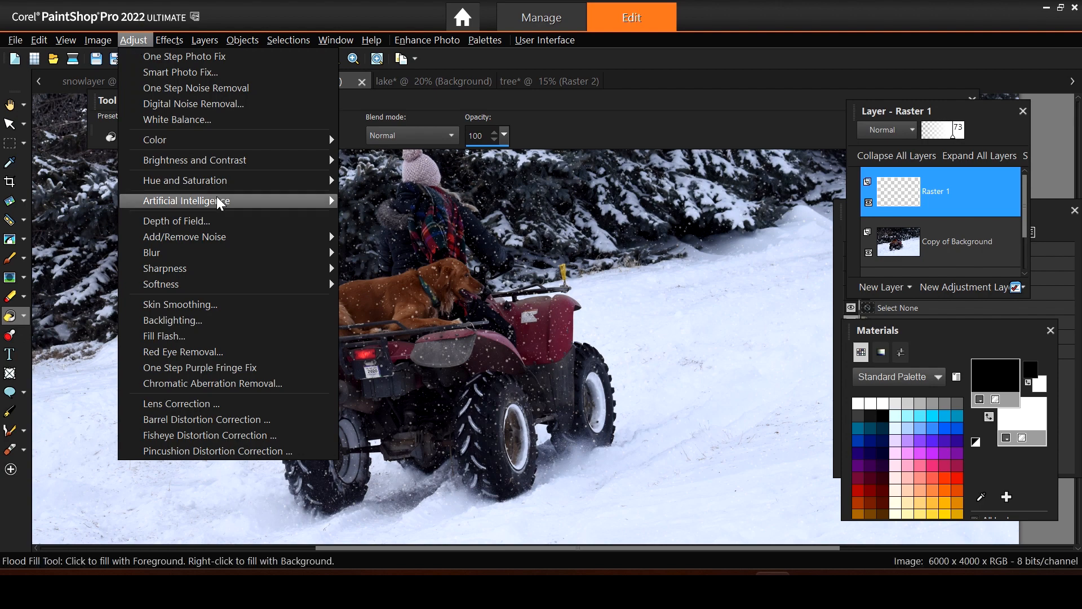
pyautogui.moveTo(224, 256)
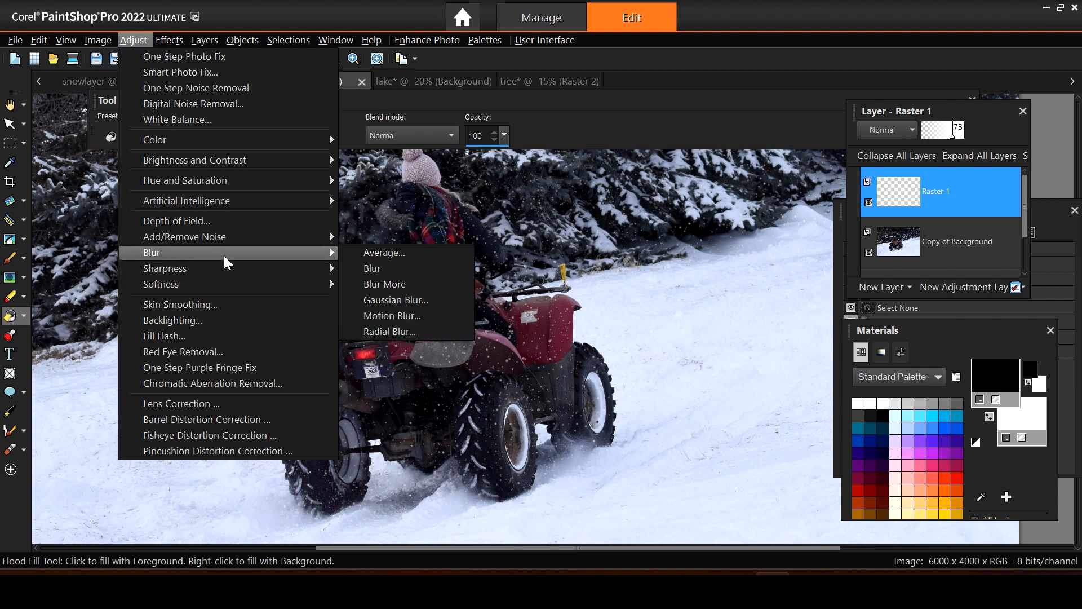
pyautogui.click(403, 314)
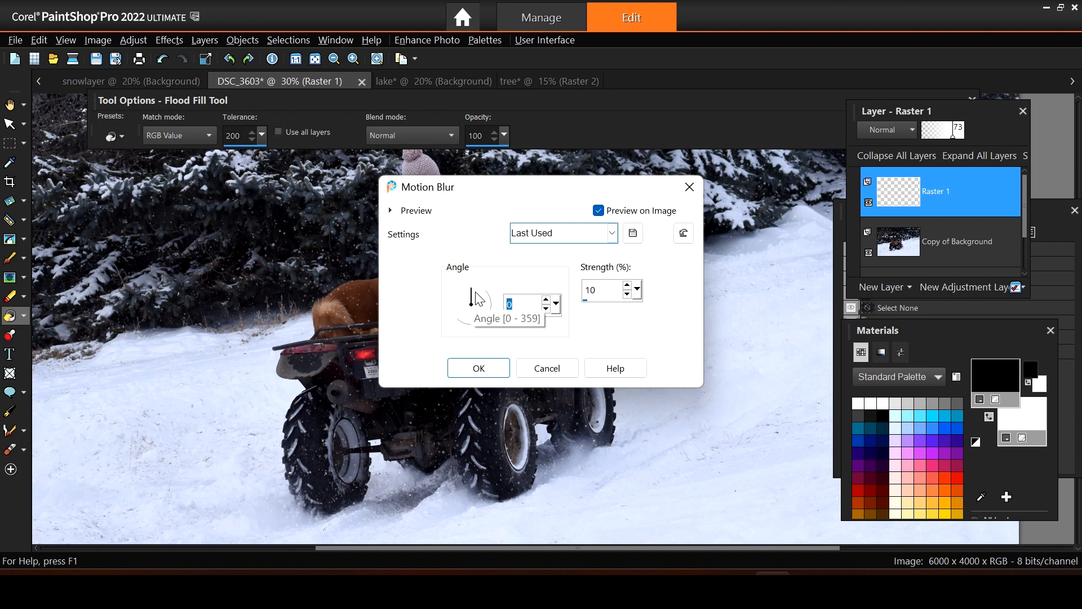
pyautogui.moveTo(477, 298); pyautogui.dragTo(486, 334)
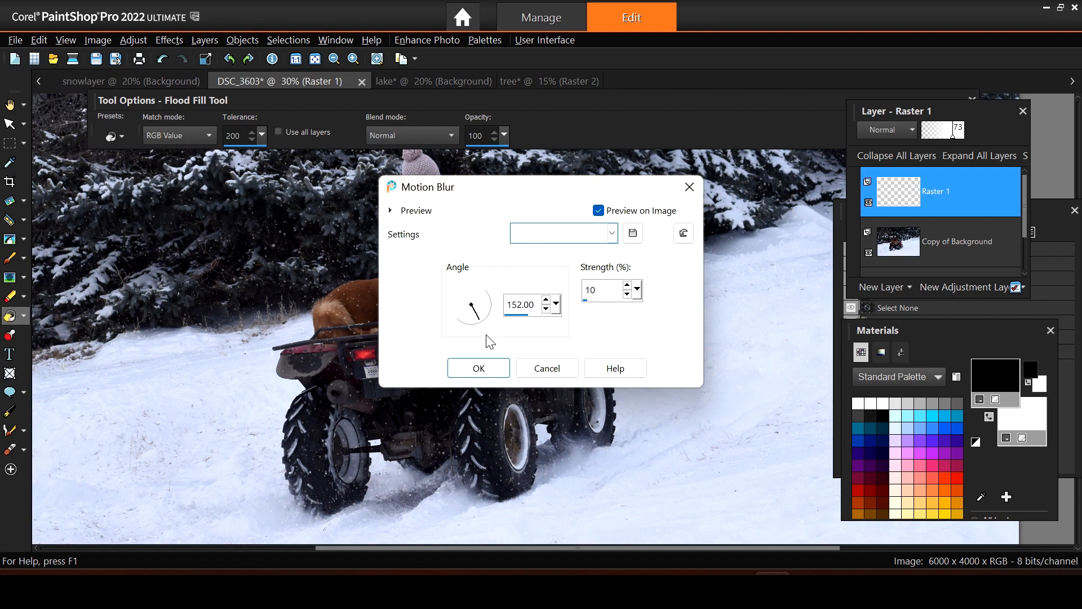
# Raise the motion blur strength slightly and apply the blur to the snow layer.
pyautogui.click(627, 285)
pyautogui.click(628, 286)
pyautogui.click(627, 286)
pyautogui.moveTo(626, 286); pyautogui.dragTo(627, 285)
pyautogui.click(627, 286)
pyautogui.click(627, 285)
pyautogui.click(628, 286)
pyautogui.click(627, 286)
pyautogui.click(628, 285)
pyautogui.click(478, 368)
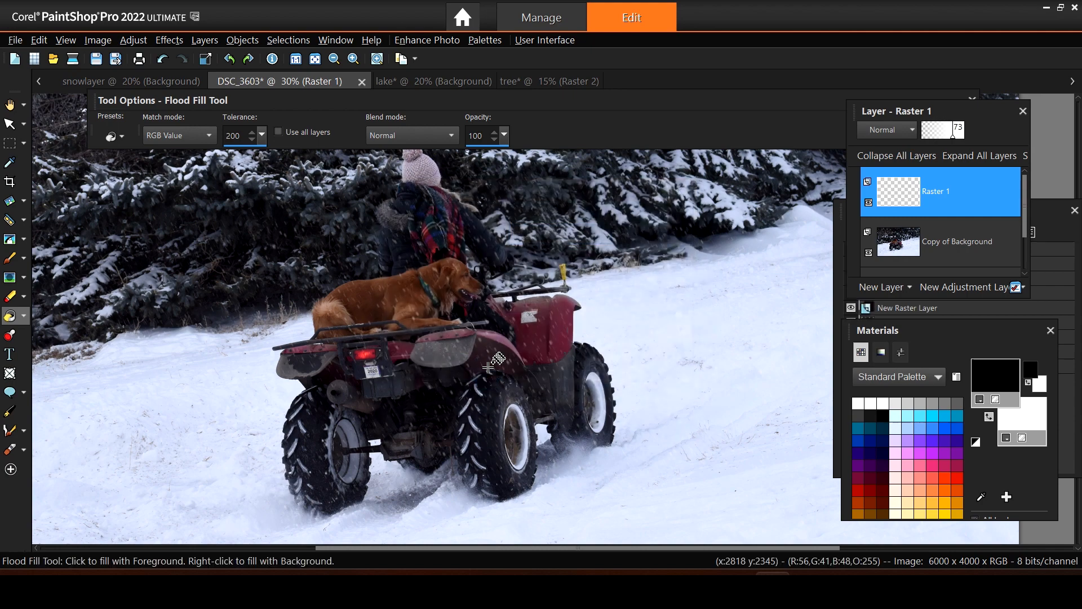
# Examine the blurred snow streaks over the ATV, the dog and the dark trees at several magnifications.
pyautogui.scroll(3, 562, 369)
pyautogui.scroll(2, 562, 369)
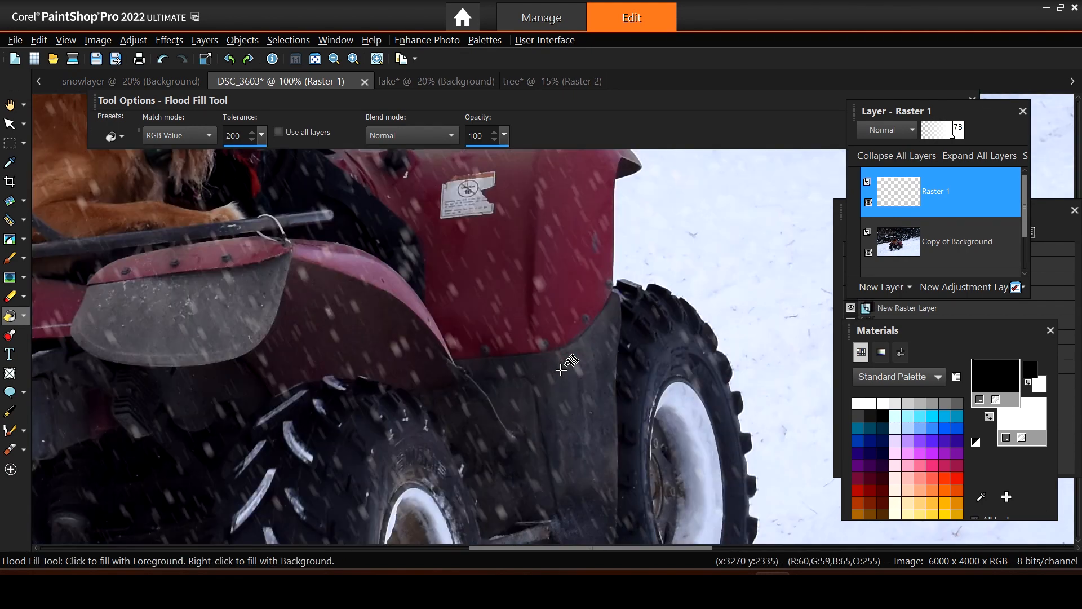
pyautogui.scroll(-5, 561, 370)
pyautogui.scroll(4, 565, 369)
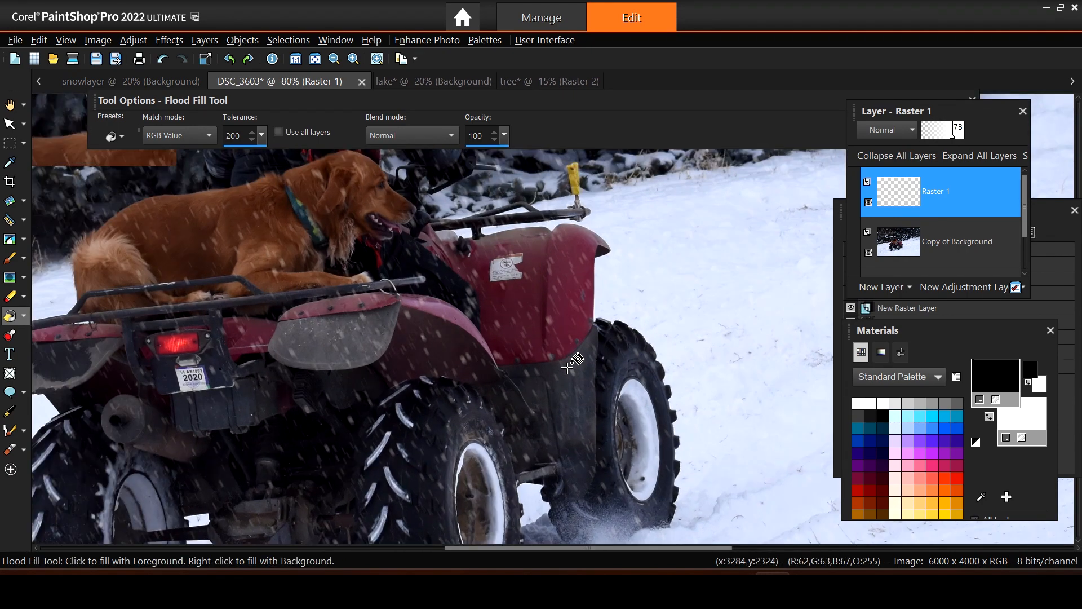
pyautogui.scroll(-4, 567, 367)
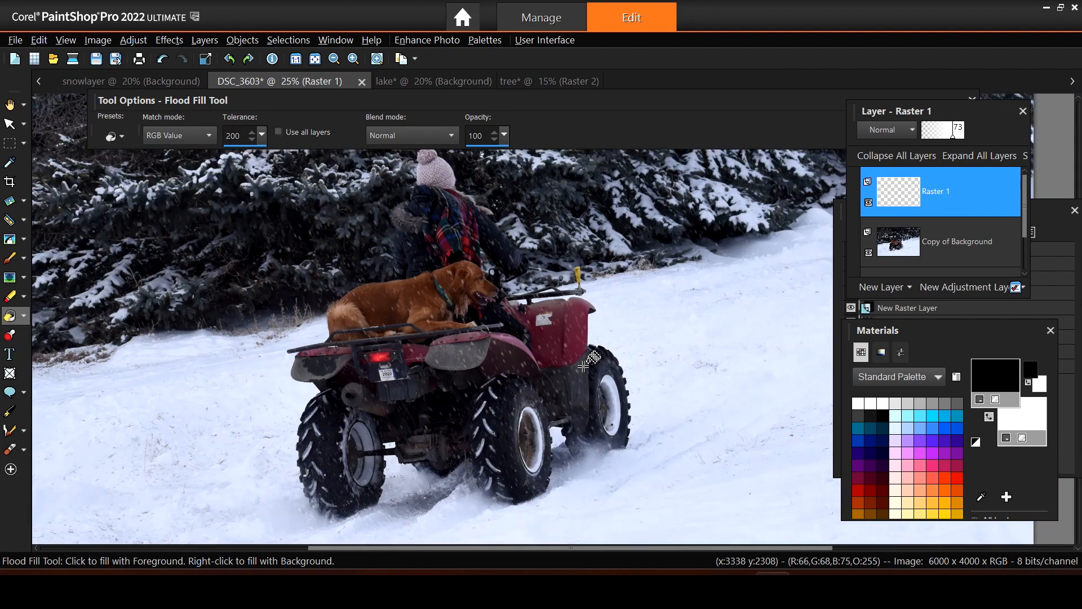
pyautogui.scroll(-1, 583, 365)
pyautogui.scroll(3, 400, 291)
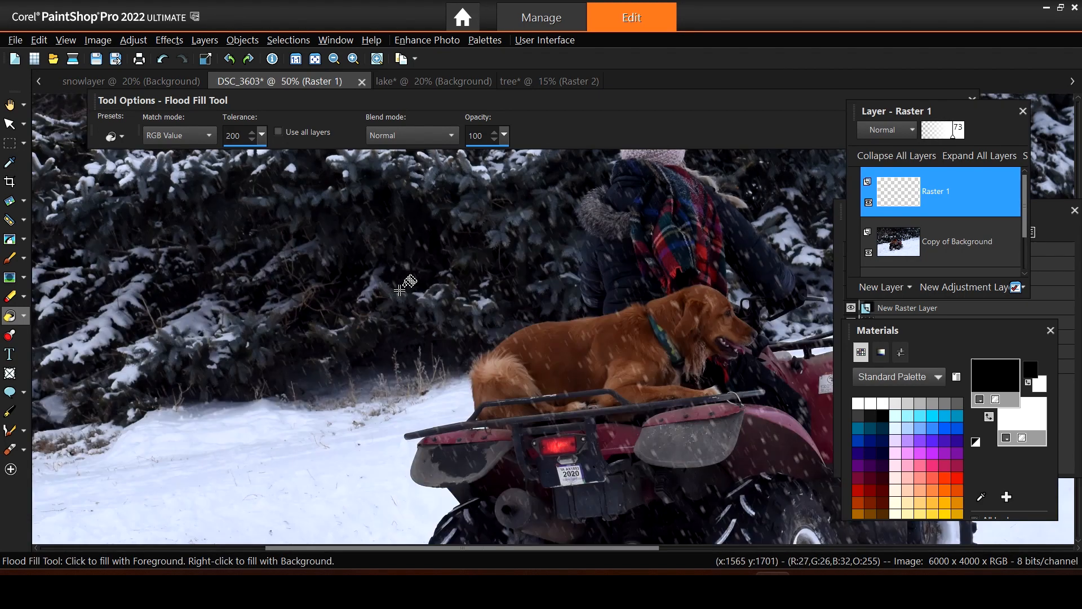
pyautogui.scroll(1, 402, 290)
pyautogui.scroll(-1, 402, 289)
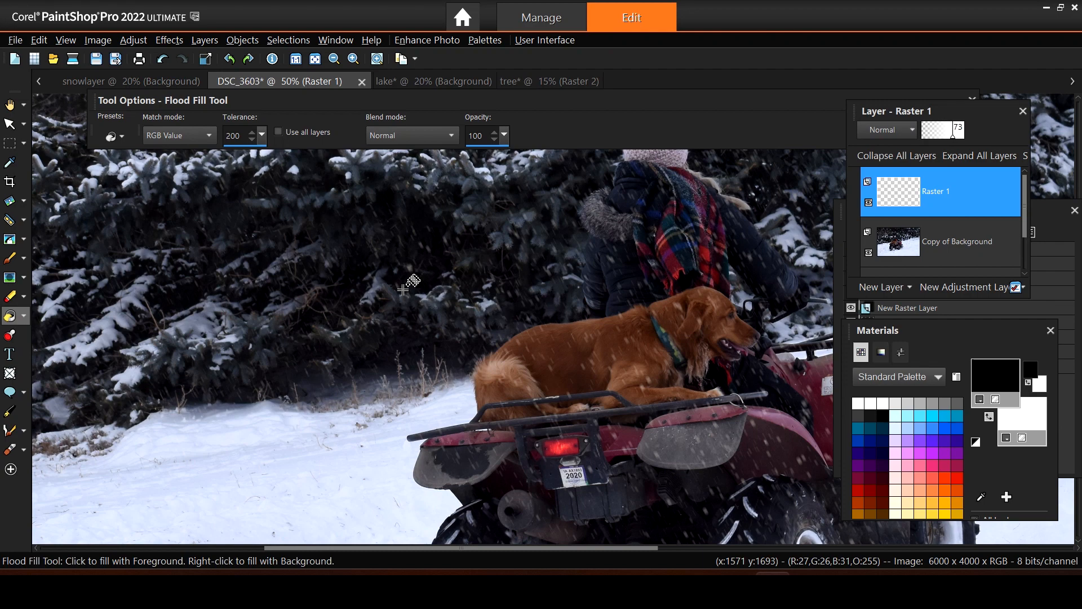
pyautogui.scroll(-4, 407, 286)
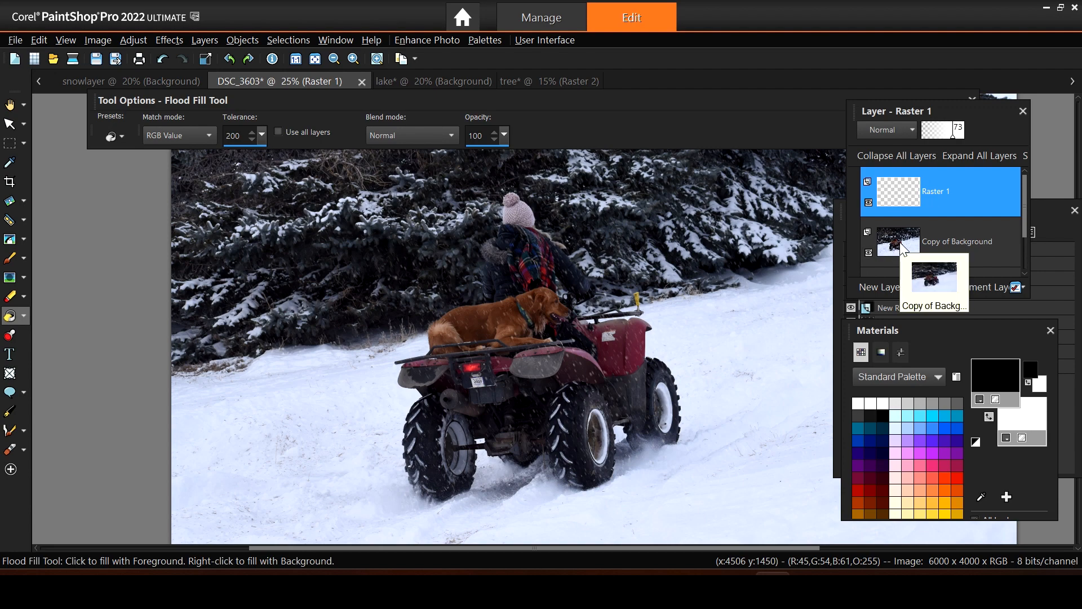
# Make the Copy of Background layer the active layer.
pyautogui.rightClick(891, 193)
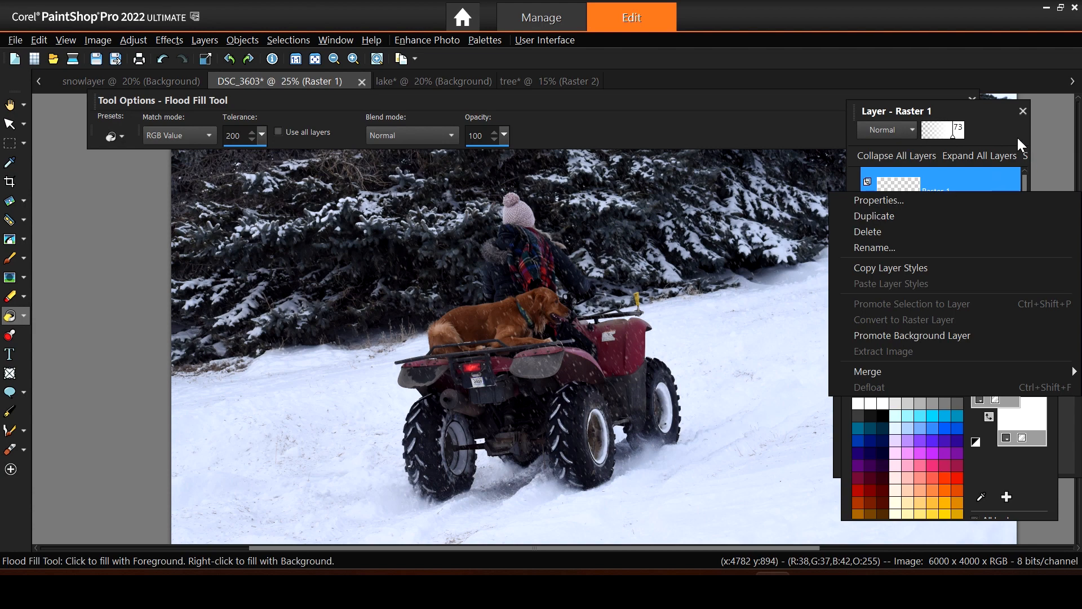
pyautogui.click(1002, 126)
pyautogui.click(943, 241)
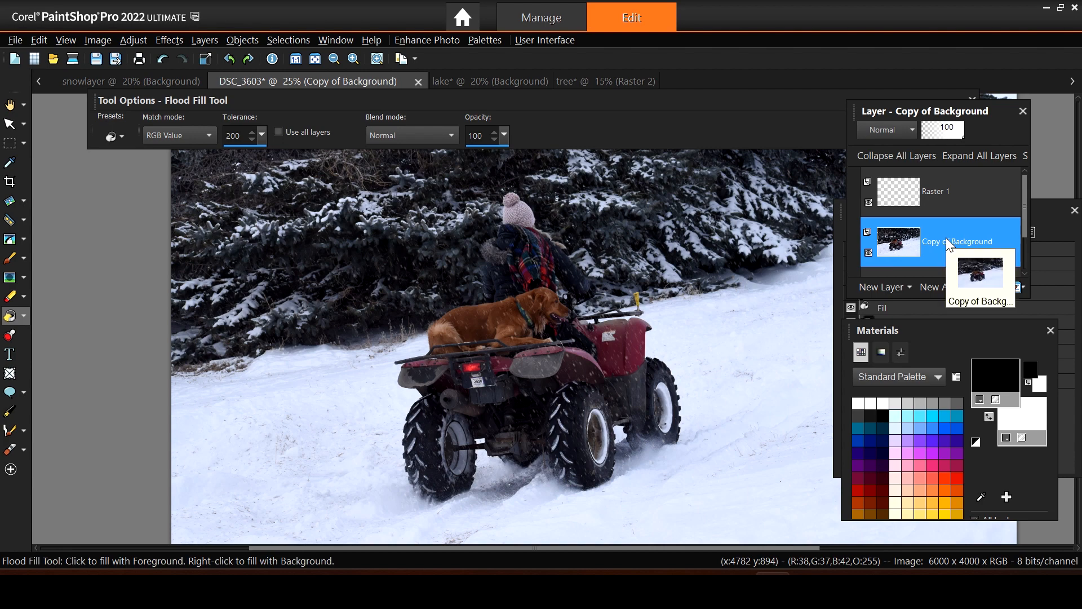
# Hide the Copy of Background and Background layers, leaving only the Raster 1 snow layer displayed.
pyautogui.click(868, 253)
pyautogui.scroll(-1, 962, 246)
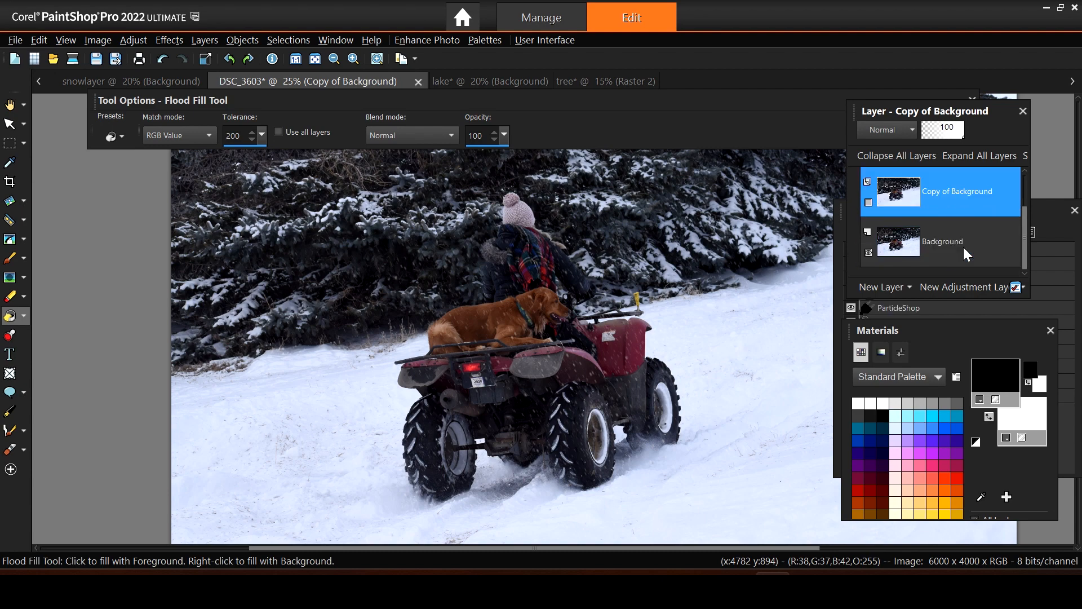
pyautogui.scroll(2, 989, 253)
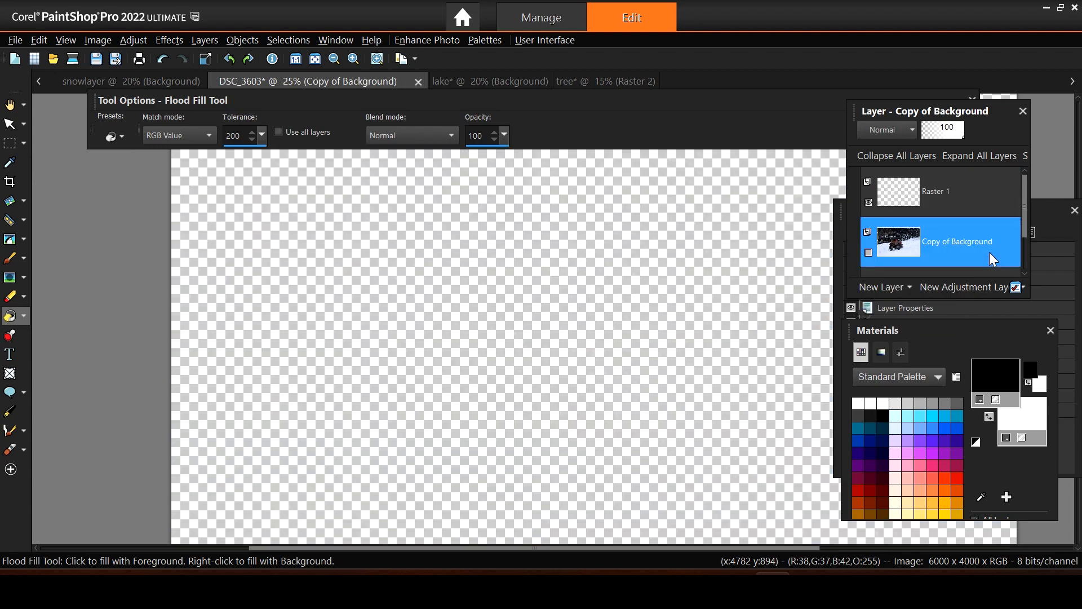
# Select the entire Raster 1 snow layer and copy it to the clipboard.
pyautogui.click(883, 188)
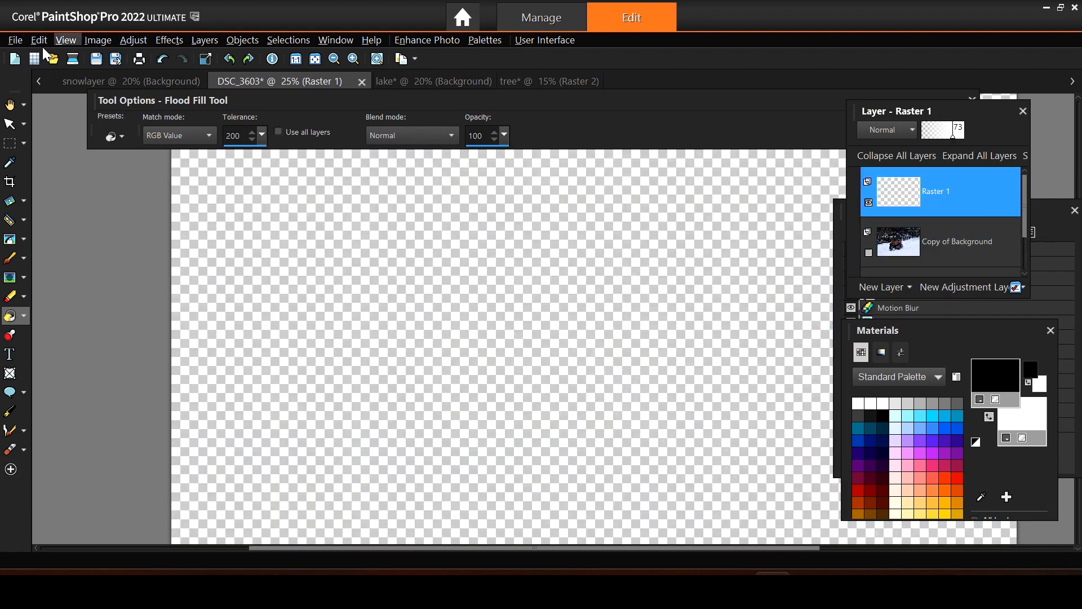
pyautogui.click(294, 42)
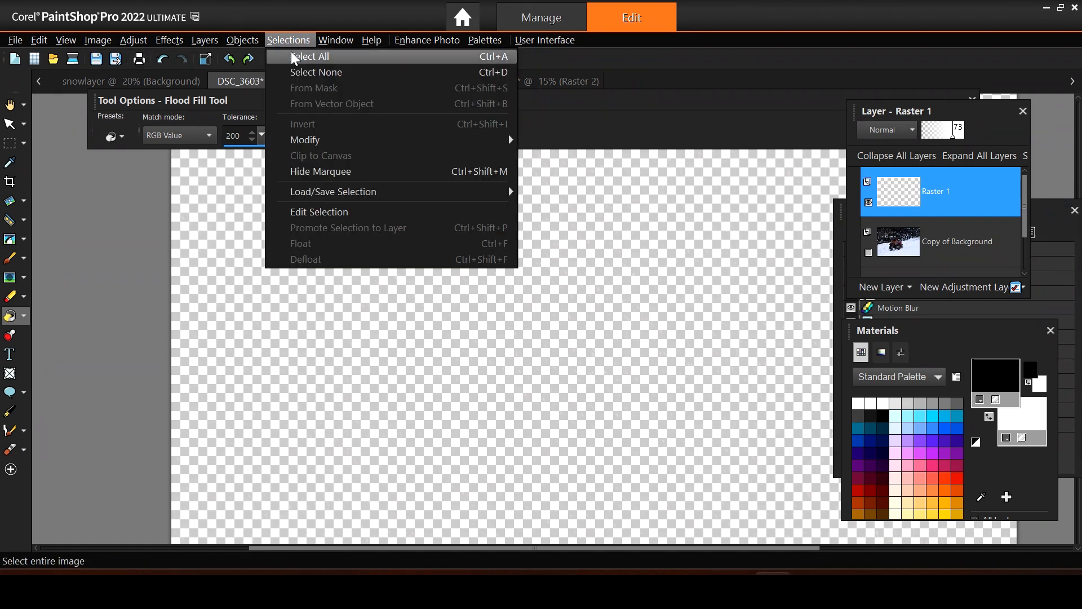
pyautogui.click(305, 56)
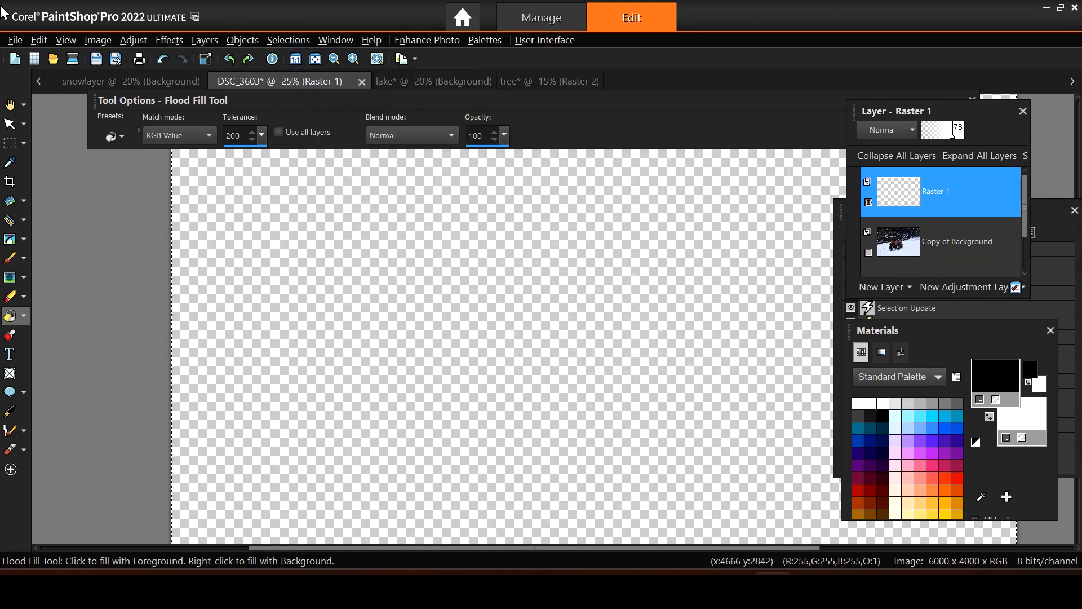
pyautogui.click(39, 40)
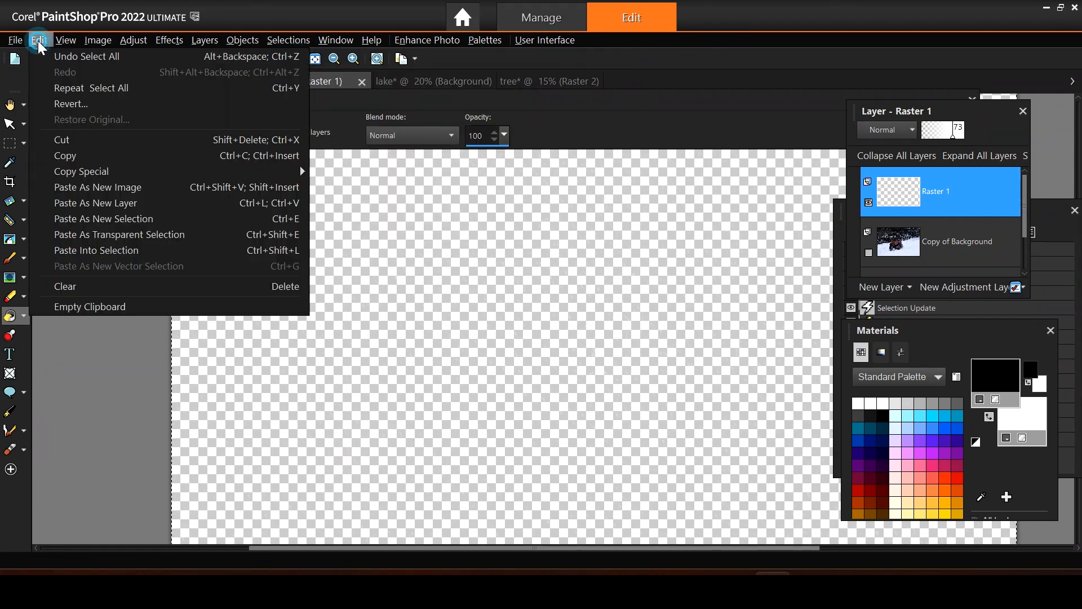
pyautogui.click(65, 155)
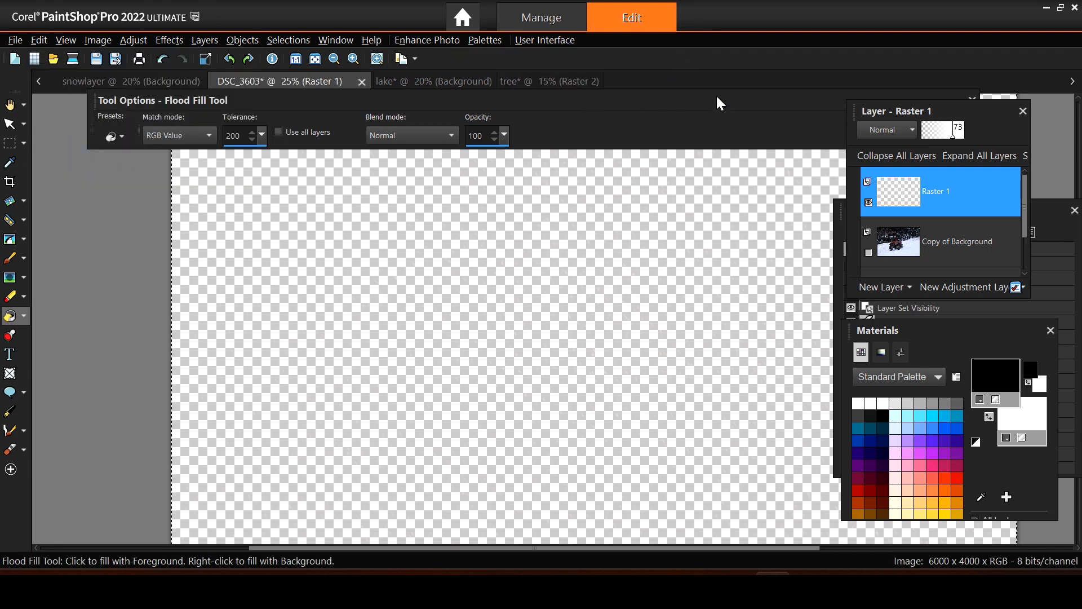
# Switch to the lake photo and move the floating Tool Options, Layer and History palettes clear of the image.
pyautogui.moveTo(716, 94); pyautogui.dragTo(856, 142)
pyautogui.click(394, 85)
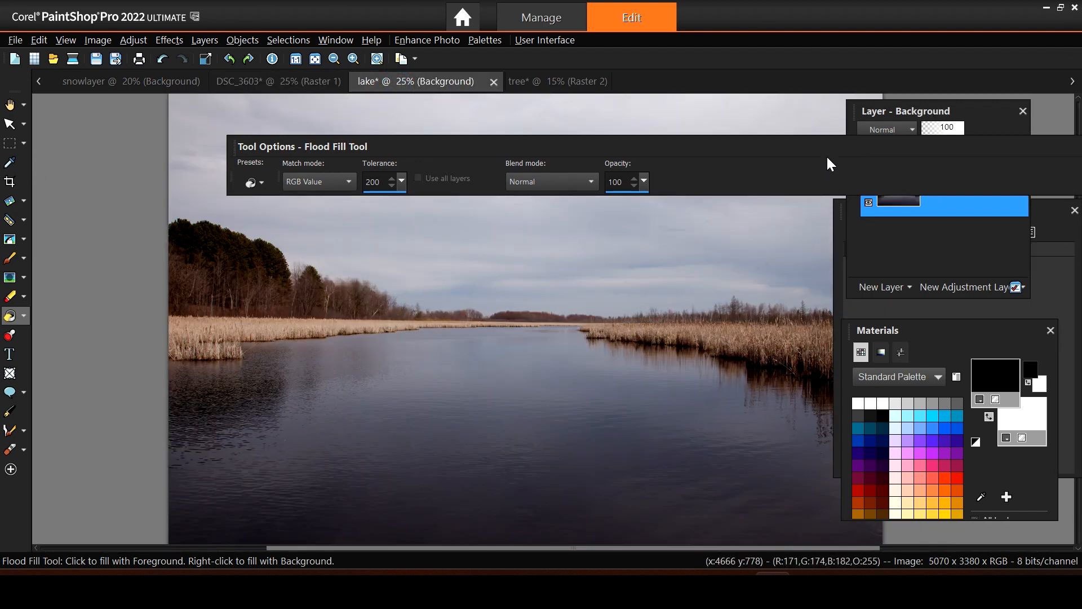
pyautogui.moveTo(825, 142); pyautogui.dragTo(767, 5)
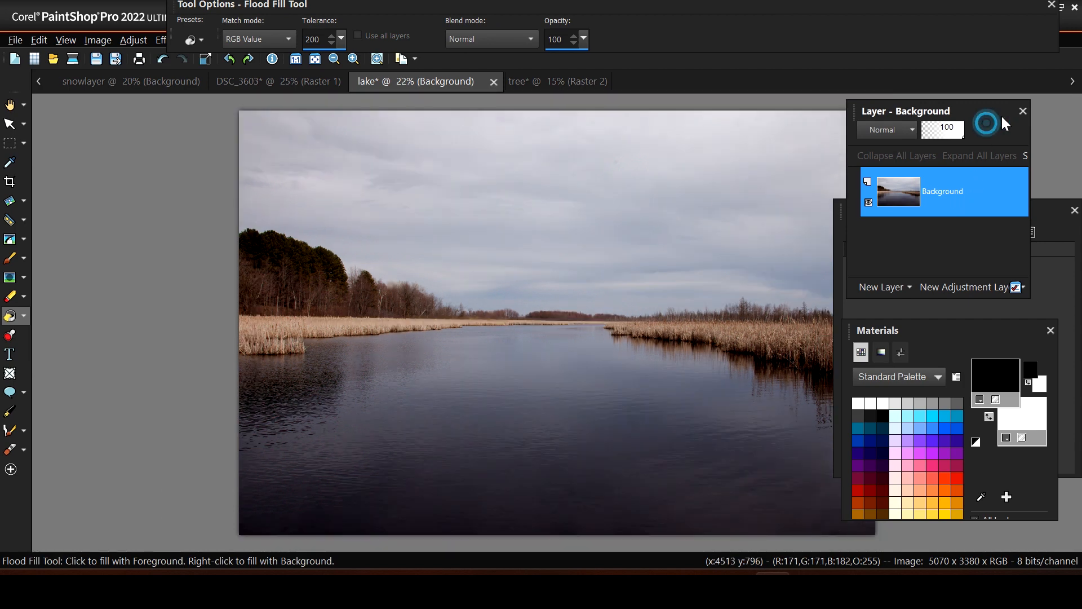
pyautogui.moveTo(985, 105); pyautogui.dragTo(1079, 79)
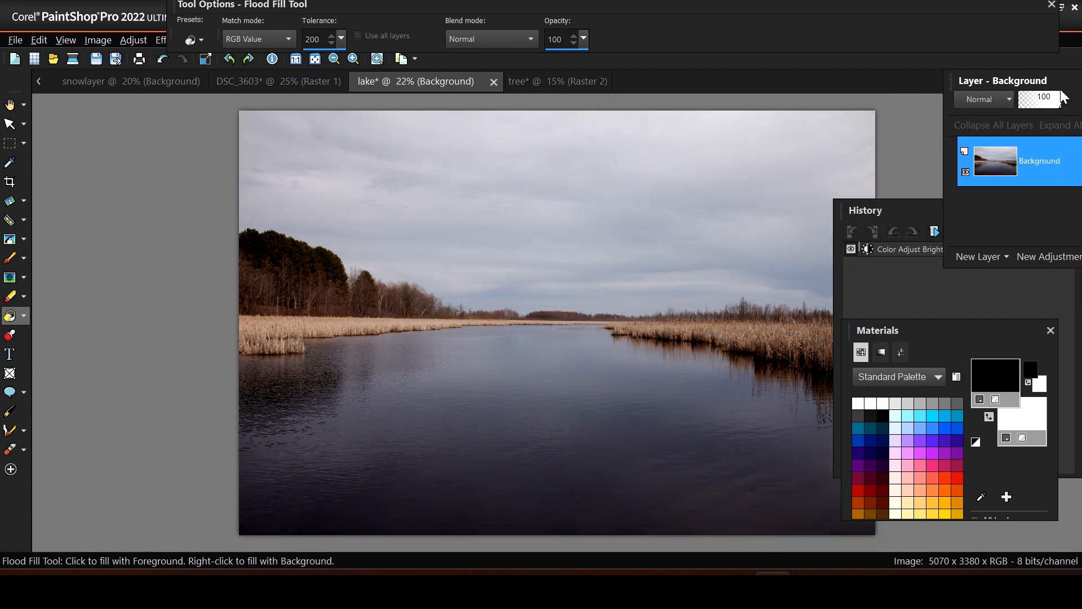
pyautogui.moveTo(895, 205); pyautogui.dragTo(1030, 245)
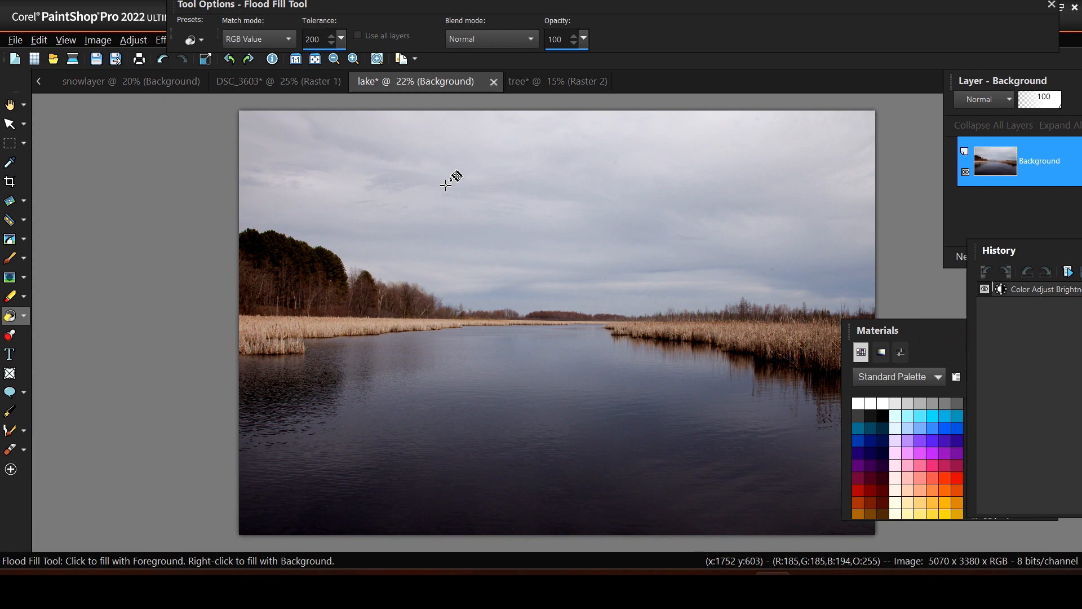
pyautogui.moveTo(344, 10); pyautogui.dragTo(353, 69)
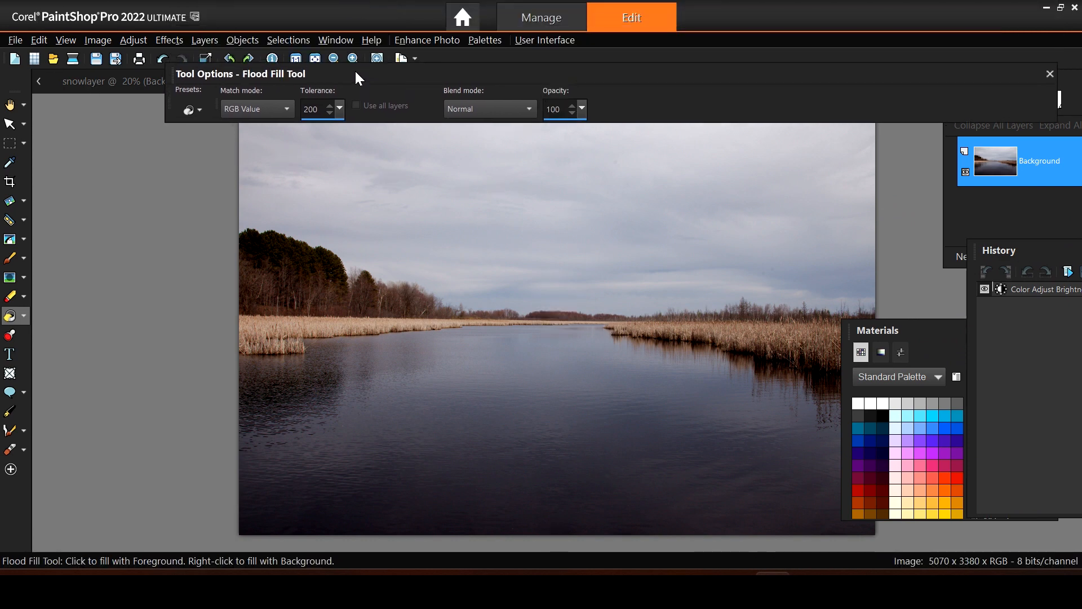
# Paste the copied snow as a new layer over the lake photo and check how the flakes look.
pyautogui.click(39, 40)
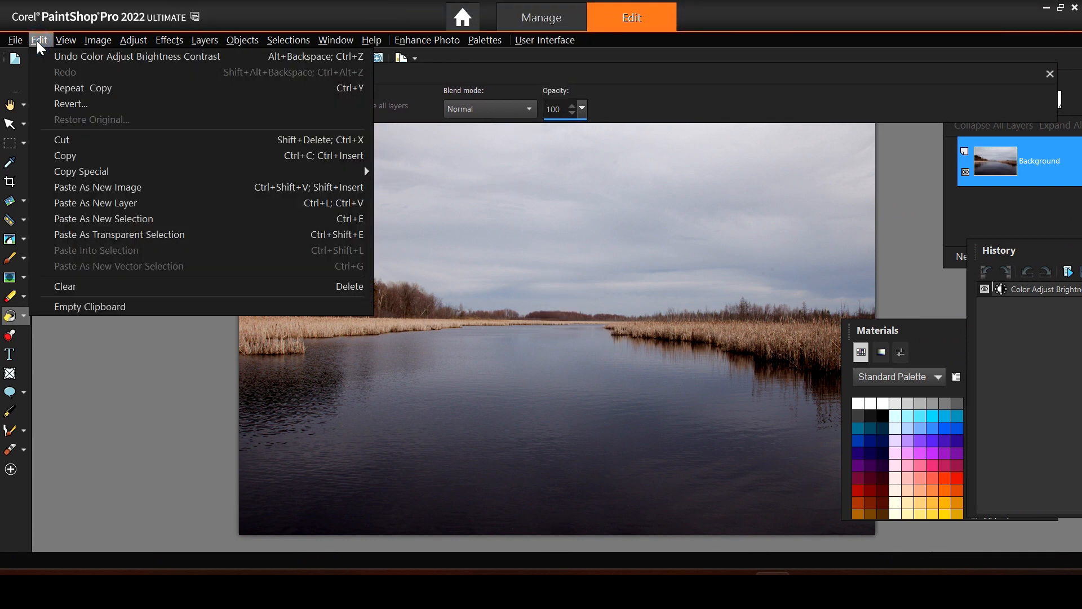
pyautogui.click(108, 206)
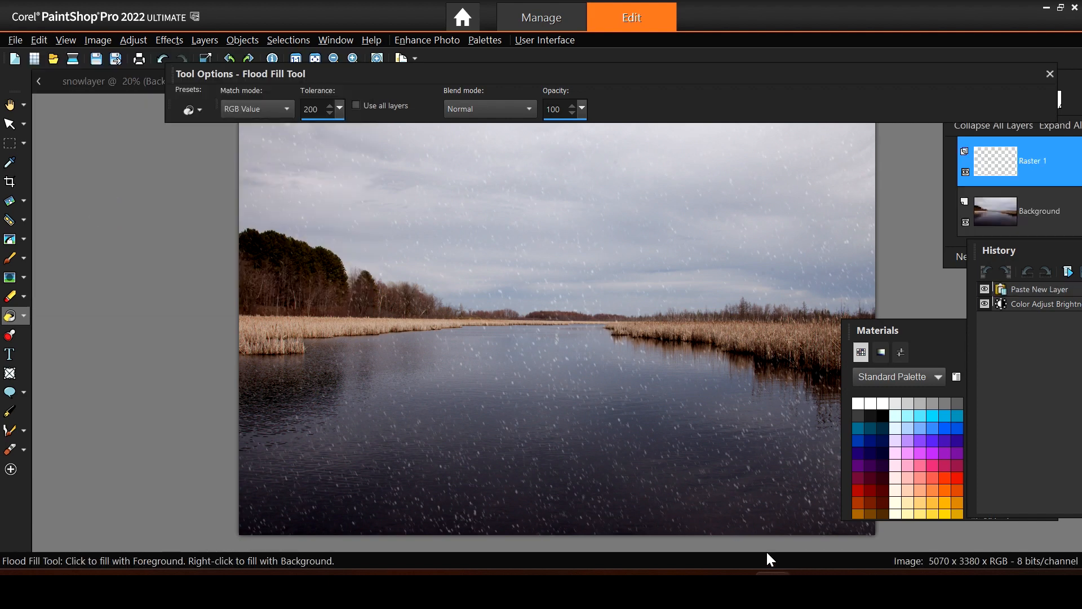
pyautogui.scroll(1, 812, 454)
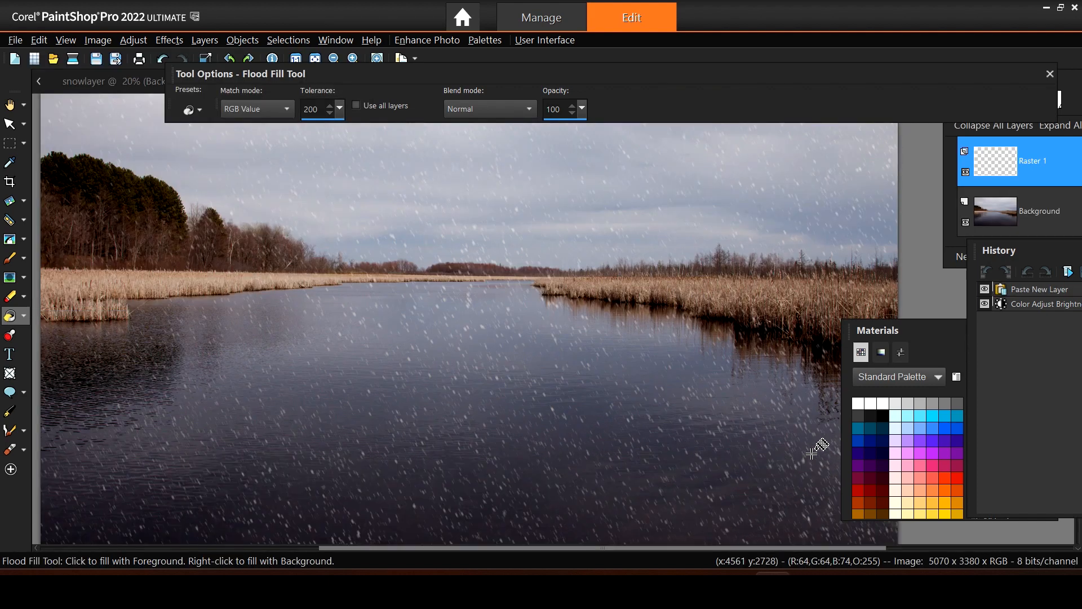
pyautogui.scroll(-1, 678, 408)
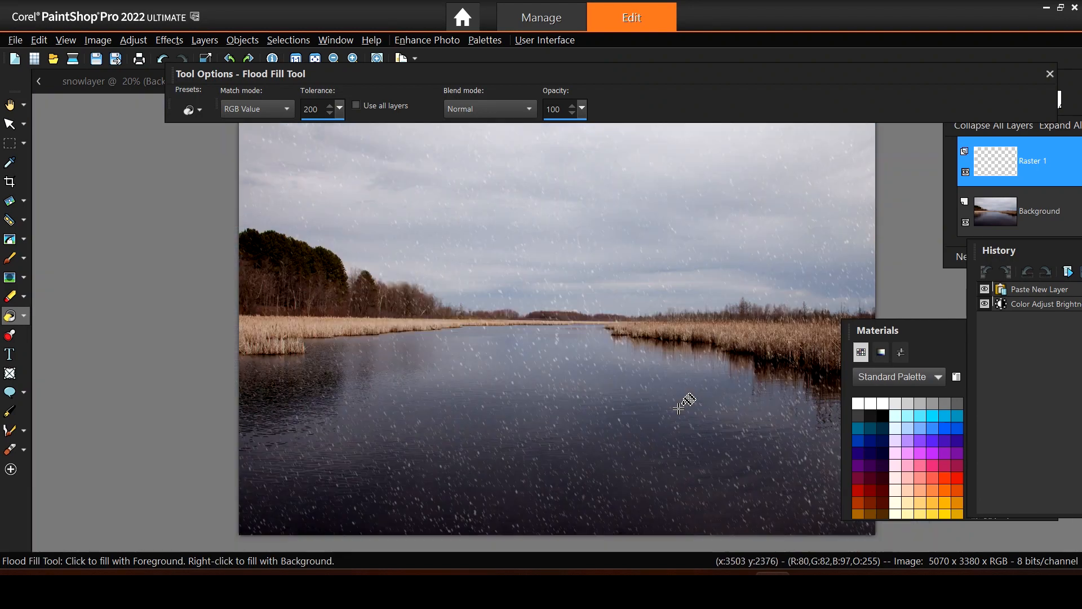
pyautogui.scroll(-1, 678, 408)
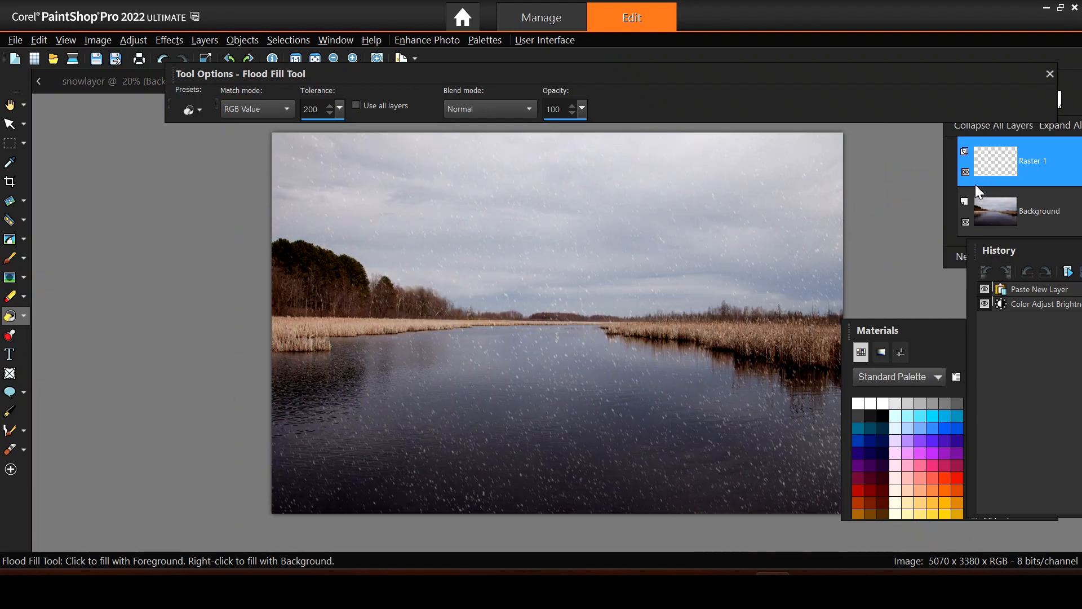
# Delete the Background layer of the lake image, keeping only the pasted snow layer on transparency.
pyautogui.moveTo(991, 161)
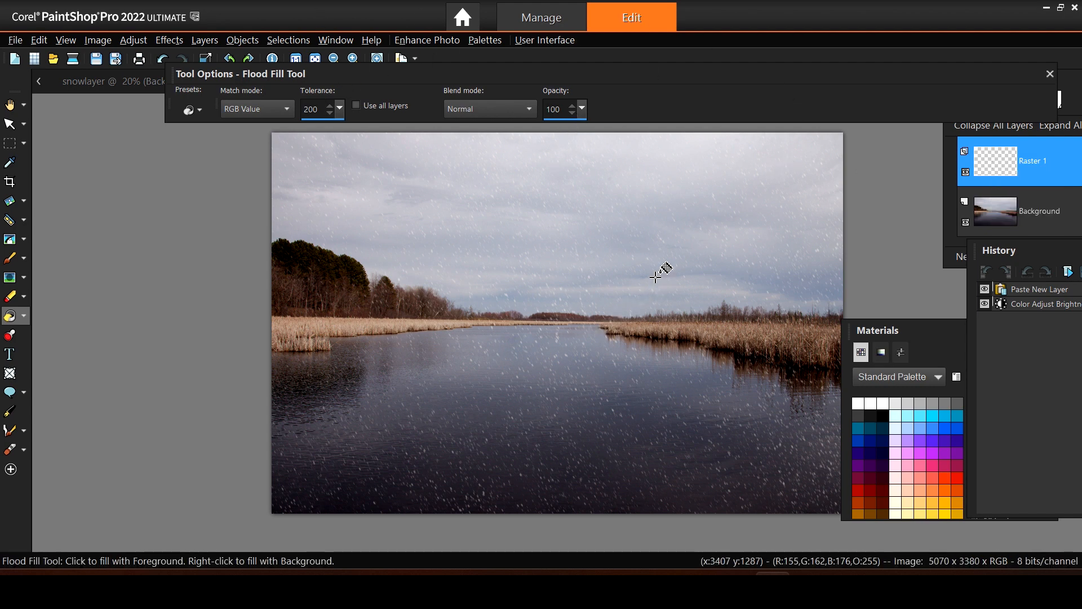
pyautogui.rightClick(982, 214)
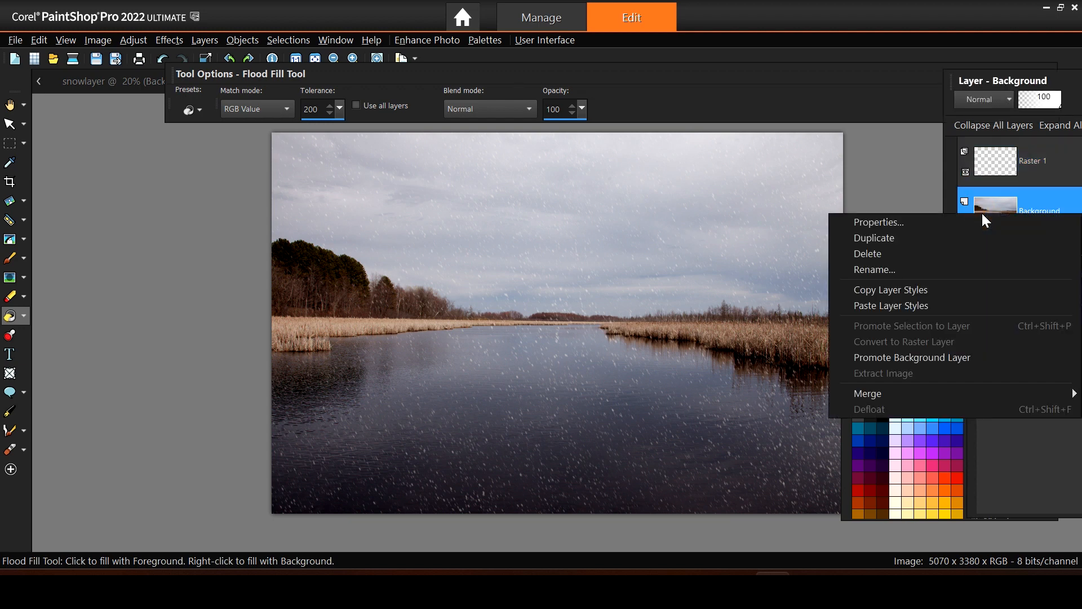
pyautogui.click(892, 253)
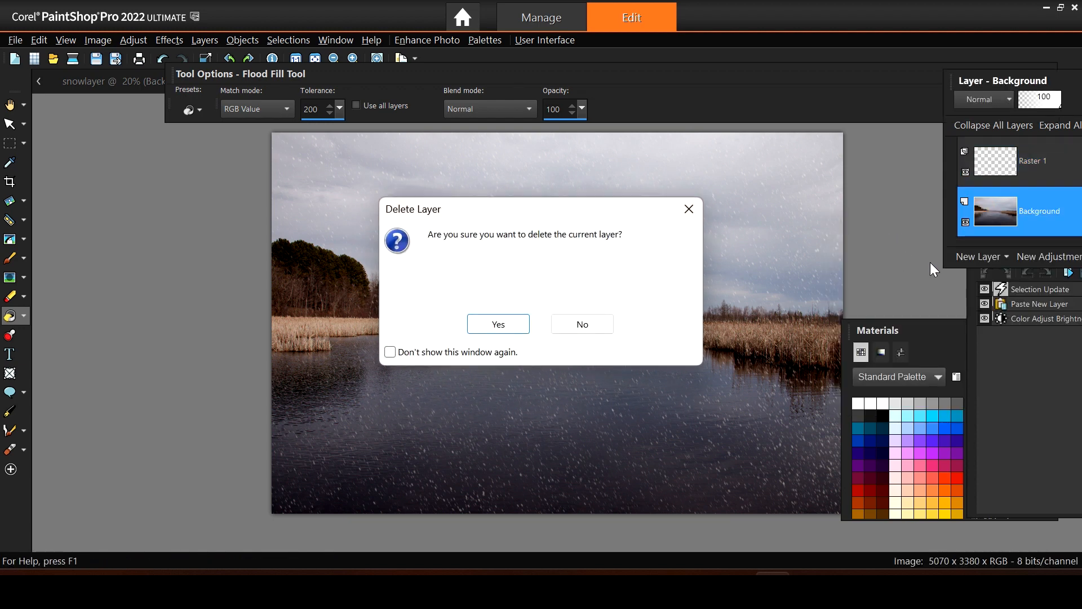
pyautogui.click(490, 322)
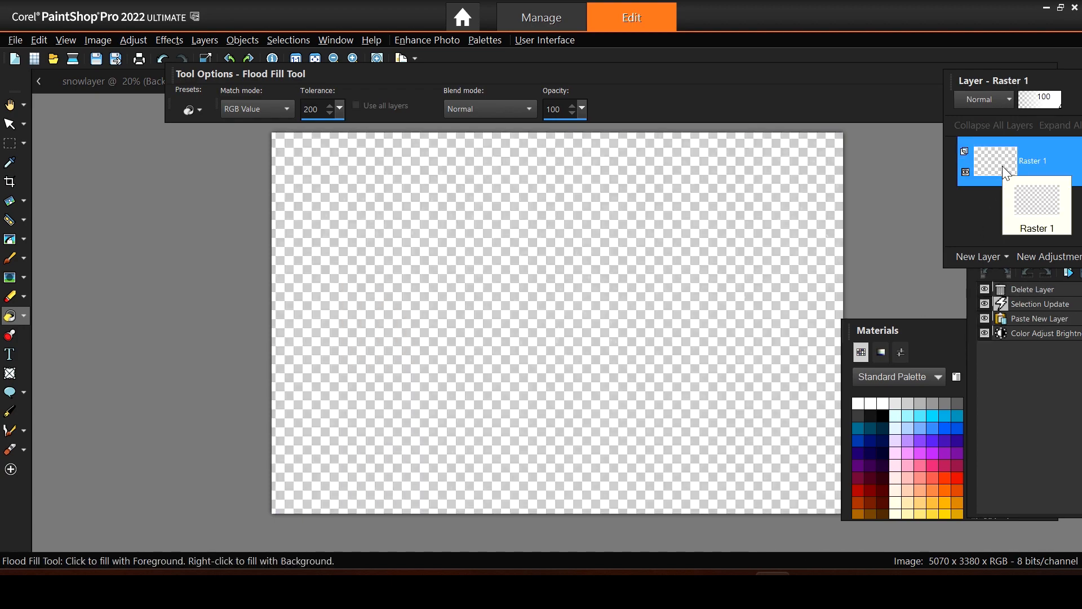
pyautogui.scroll(1, 477, 303)
pyautogui.scroll(-1, 477, 303)
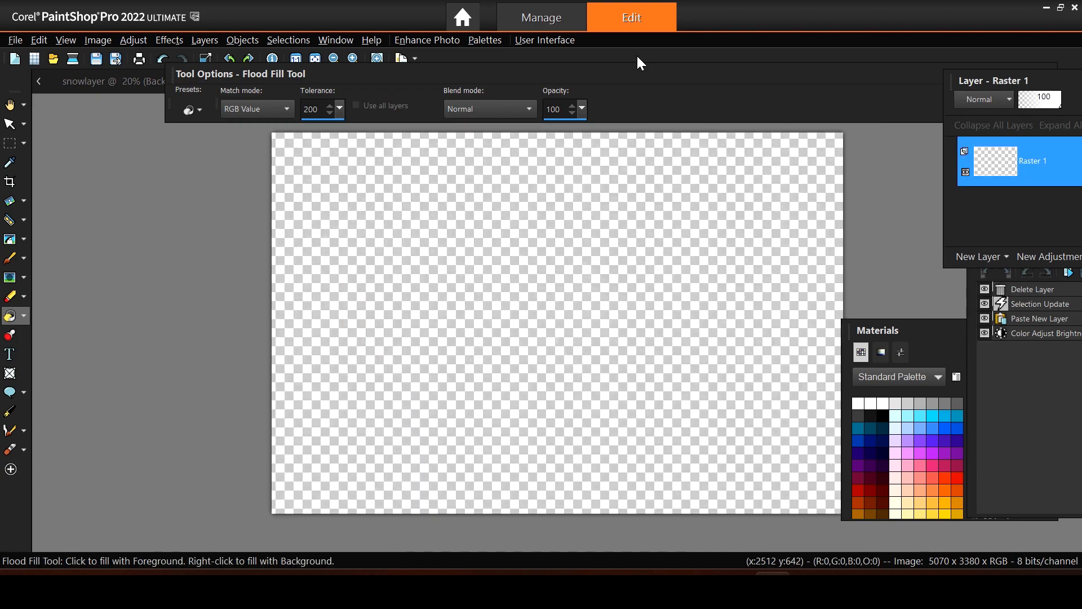
# Save the transparent snow image to the Desktop in PNG format as lake2.png.
pyautogui.click(16, 41)
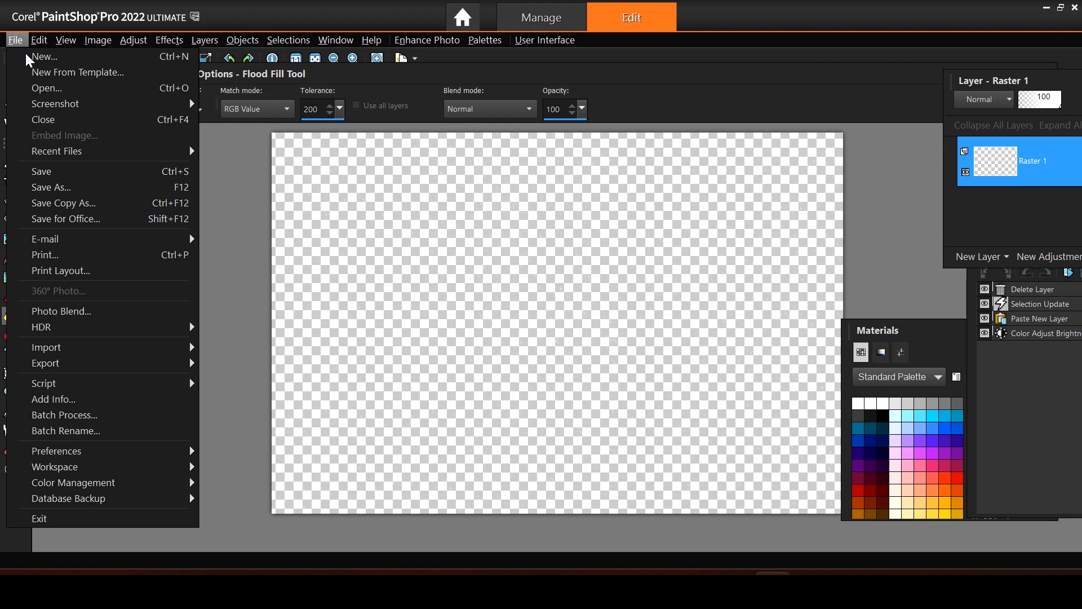
pyautogui.click(70, 189)
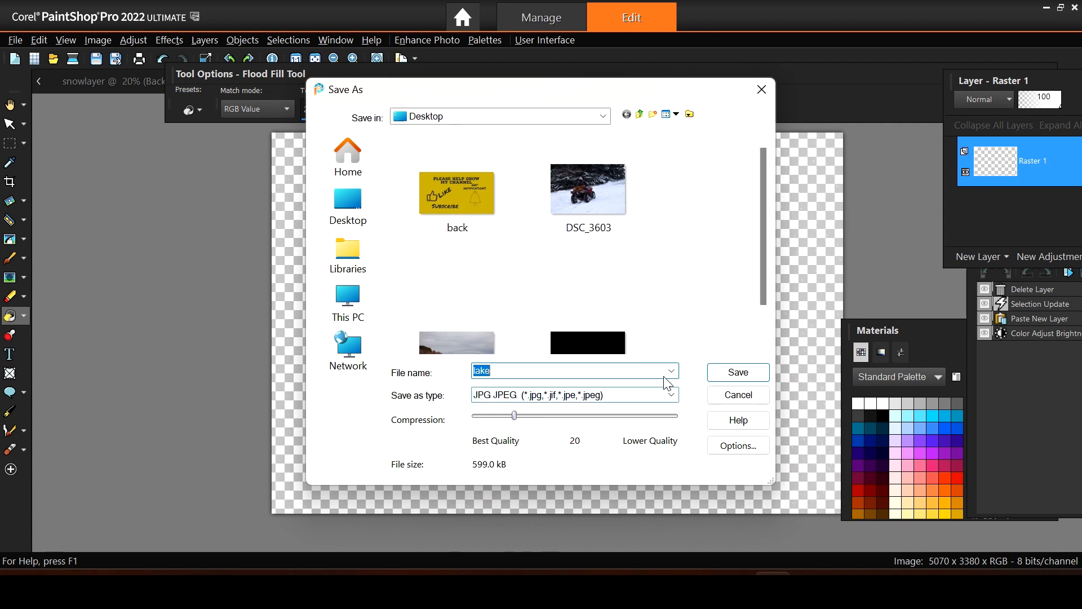
pyautogui.click(673, 395)
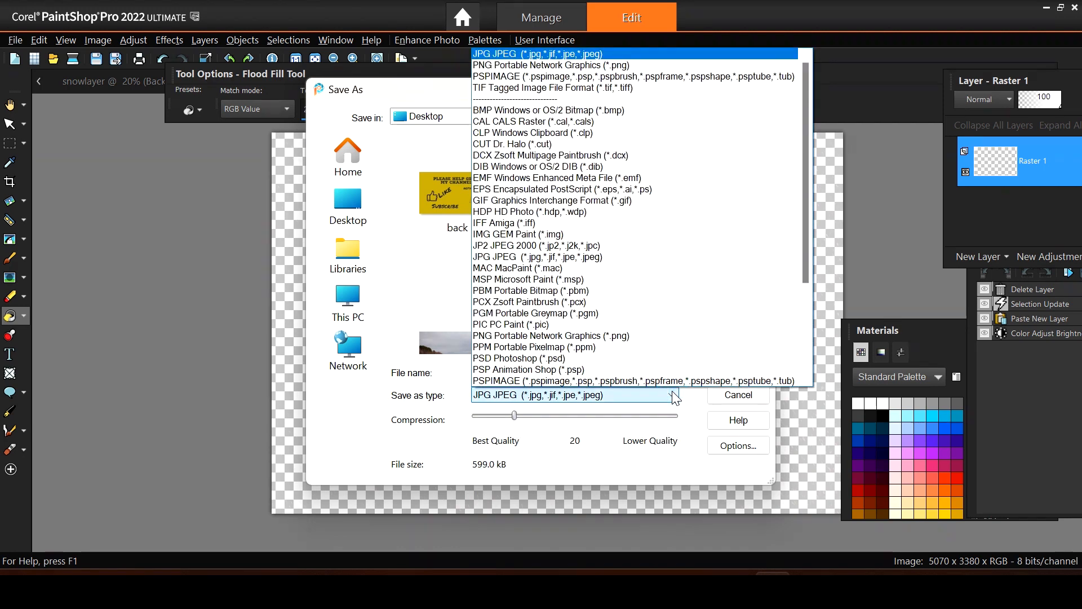
pyautogui.click(579, 66)
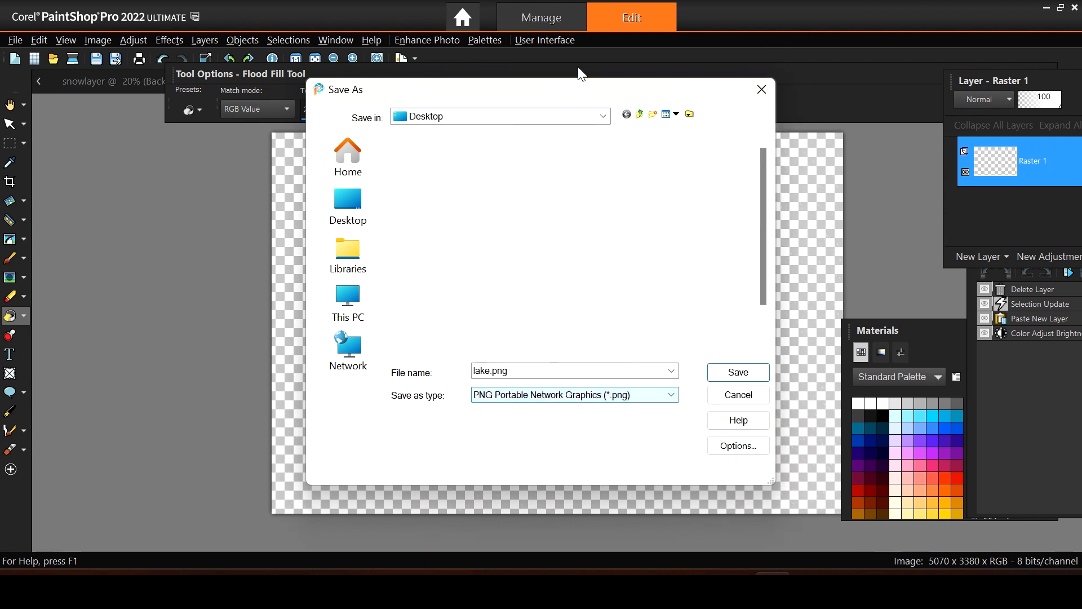
pyautogui.doubleClick(545, 369)
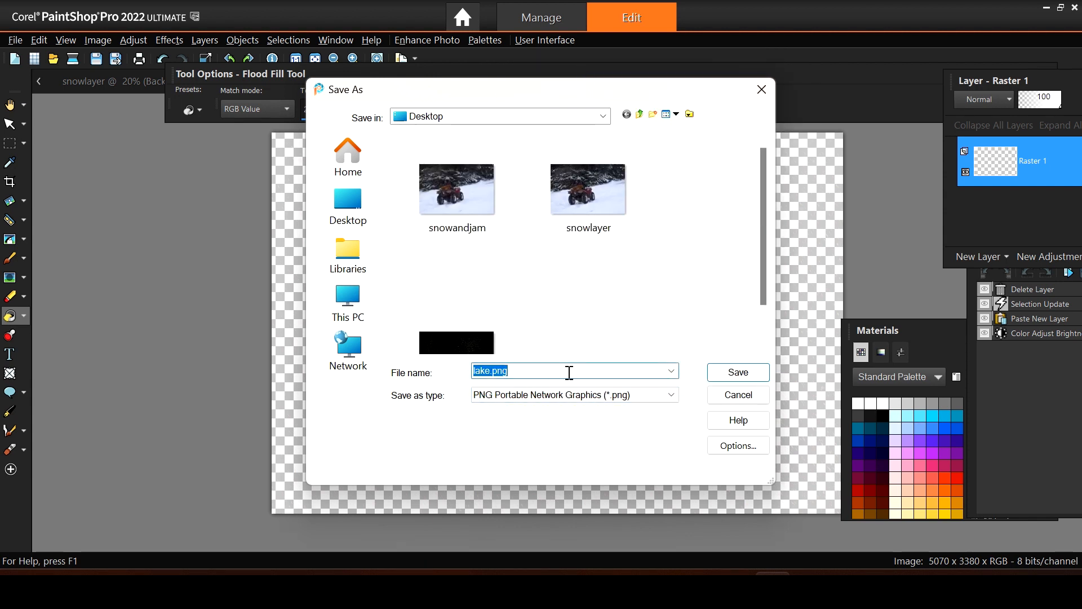
pyautogui.click(515, 370)
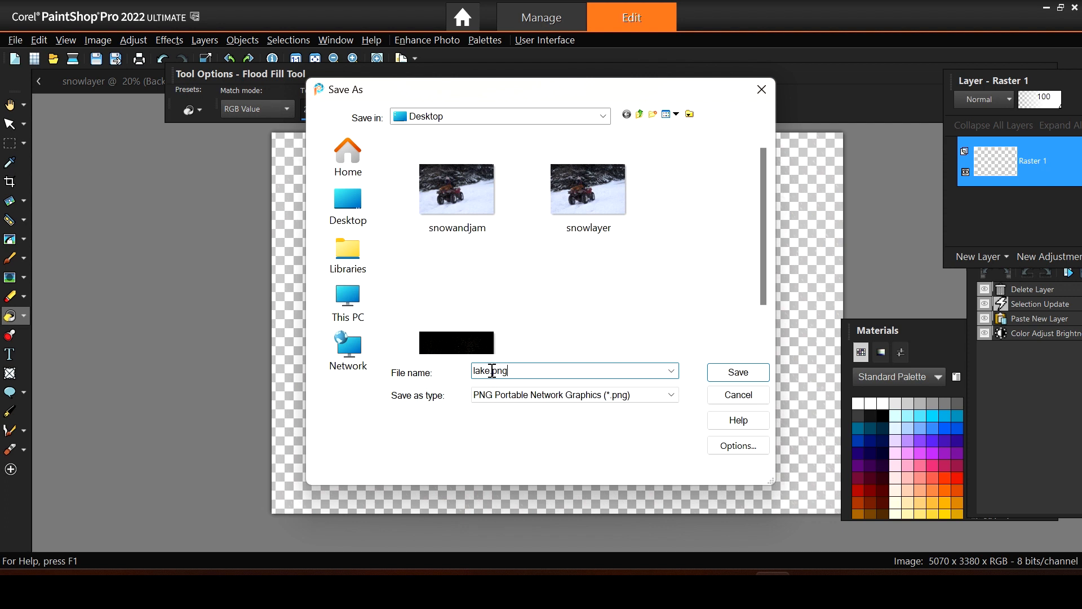
pyautogui.click(489, 371)
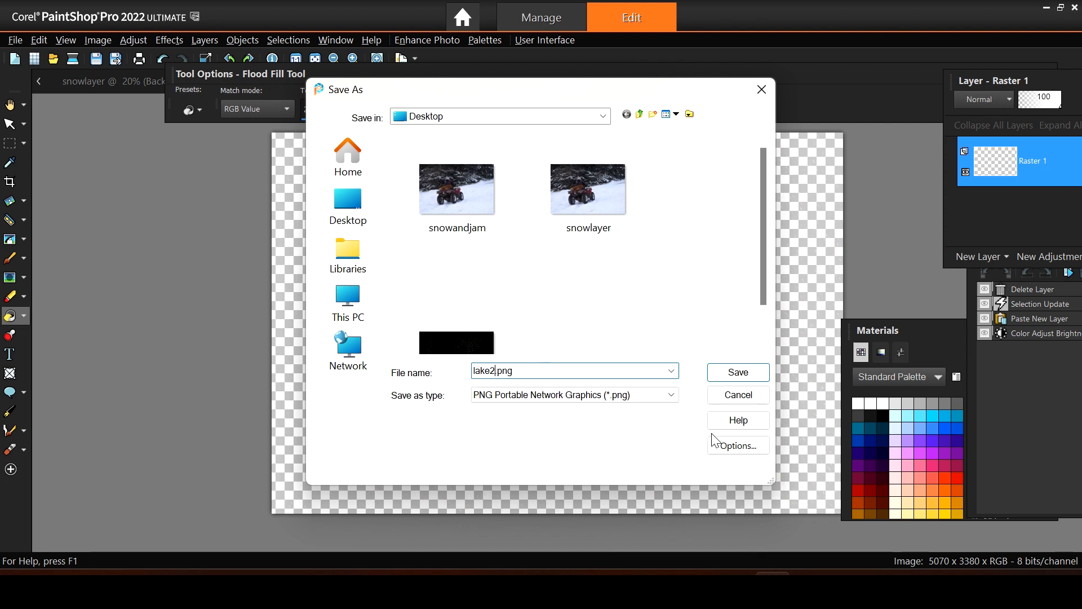
pyautogui.click(738, 373)
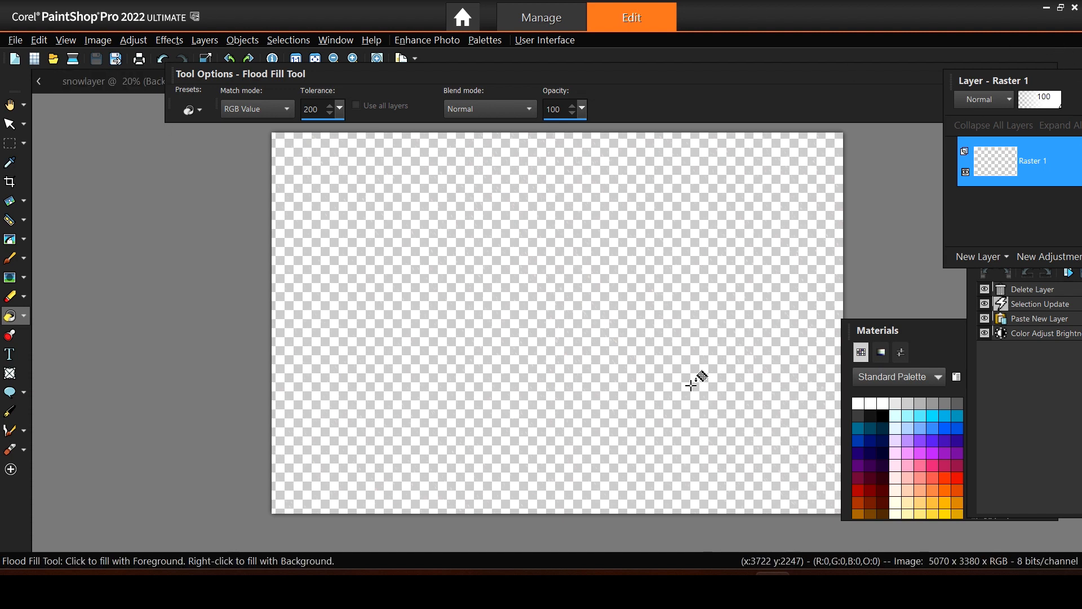
pyautogui.scroll(2, 693, 383)
pyautogui.scroll(-1, 680, 386)
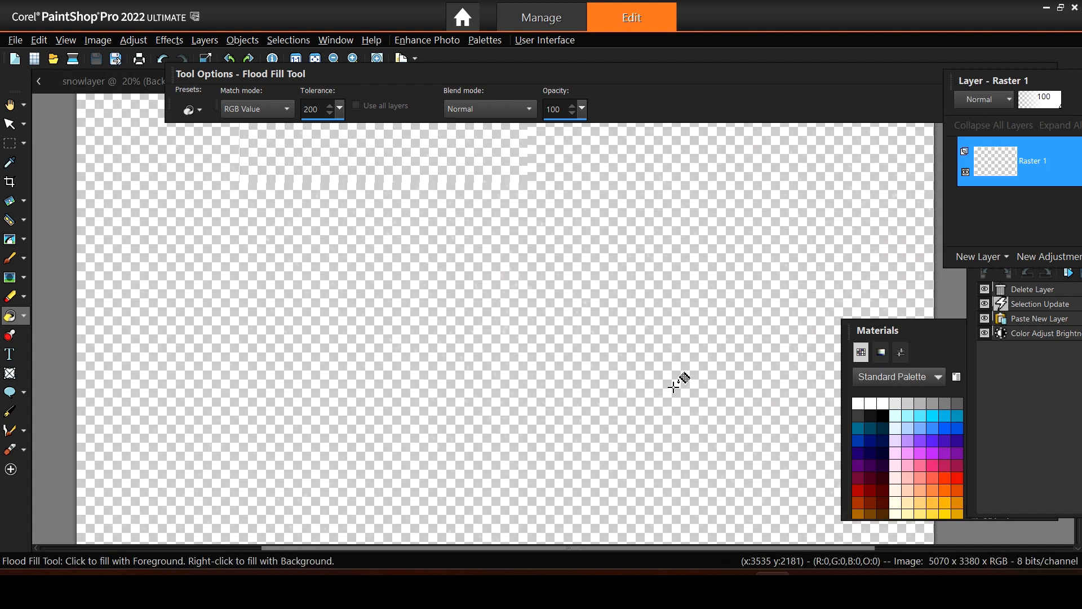
pyautogui.scroll(-1, 673, 386)
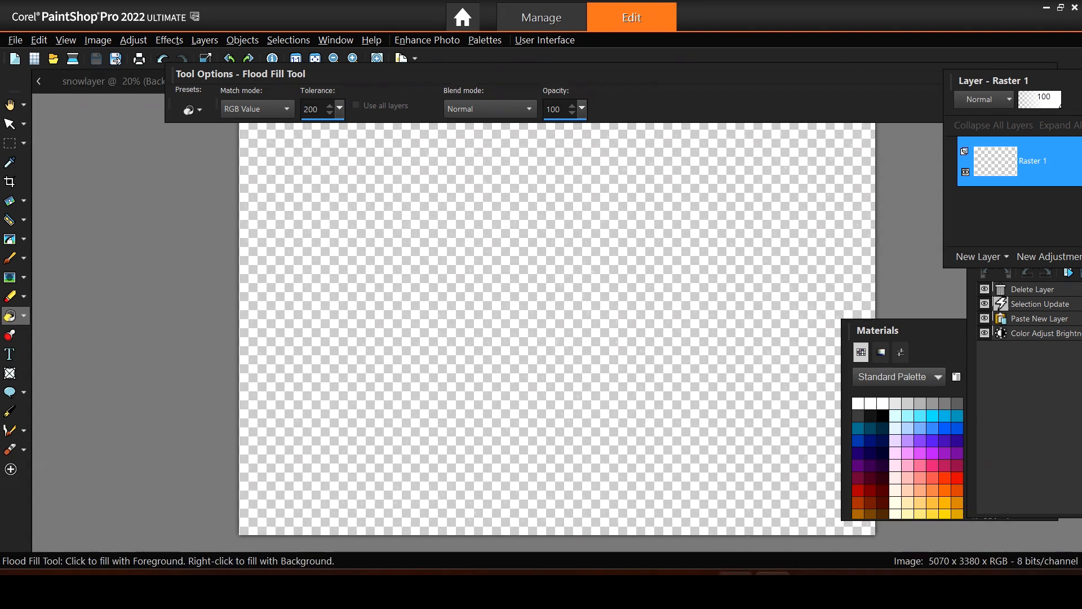
pyautogui.moveTo(809, 573)
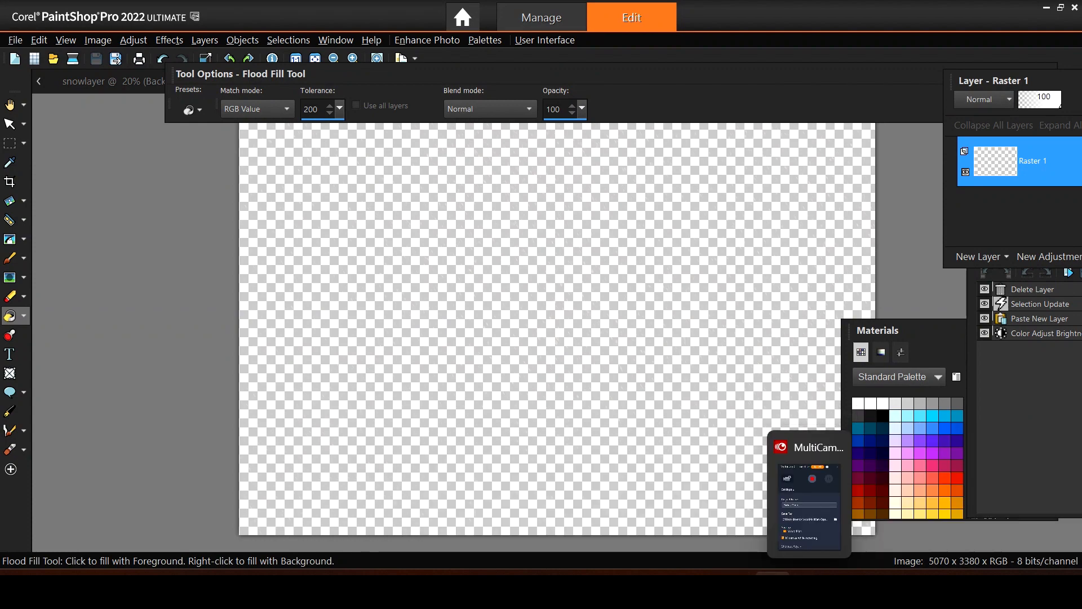
pyautogui.click(809, 573)
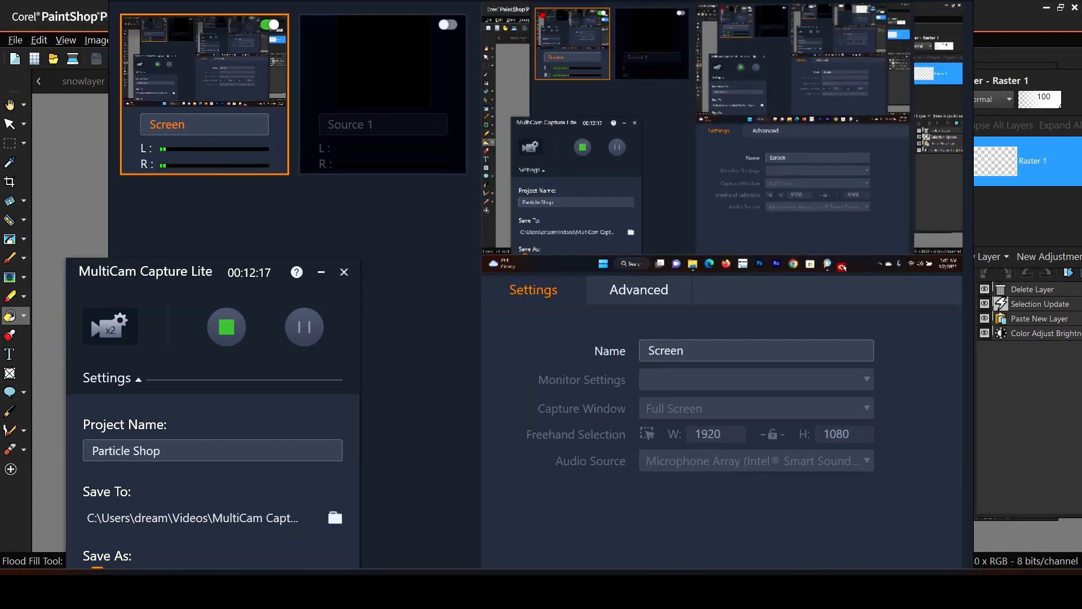